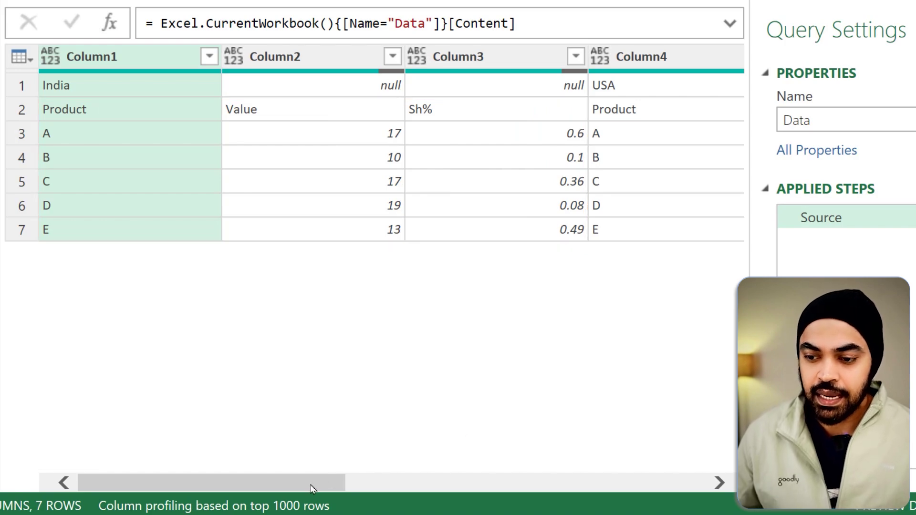
Step: Add a custom step after Source that removes the table's first row with the formula Table.Skip(Source, 1)
scroll(313, 486, "right", 5)
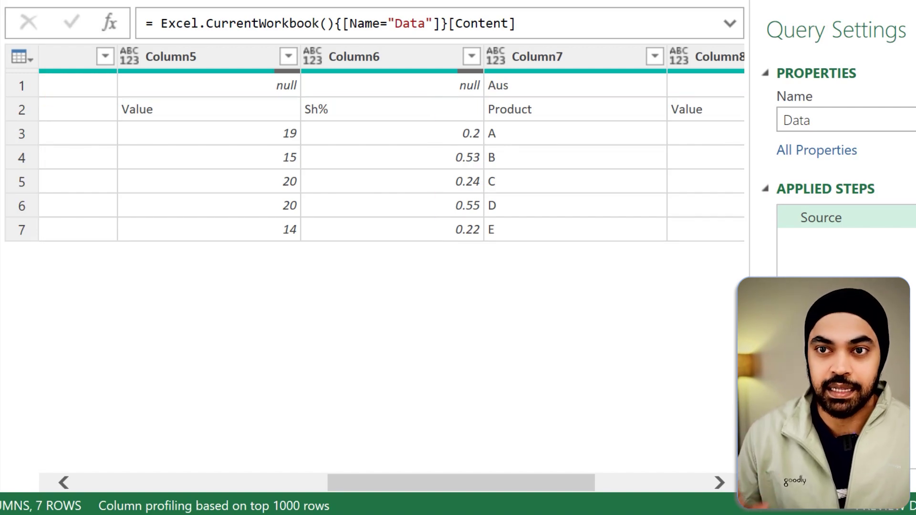
left_click(109, 24)
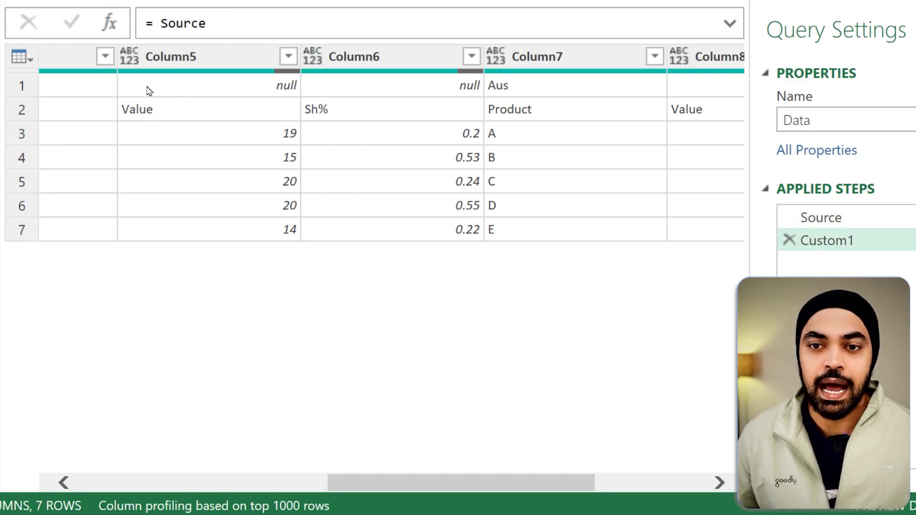
left_click(28, 86)
left_click_drag(27, 84, 679, 78)
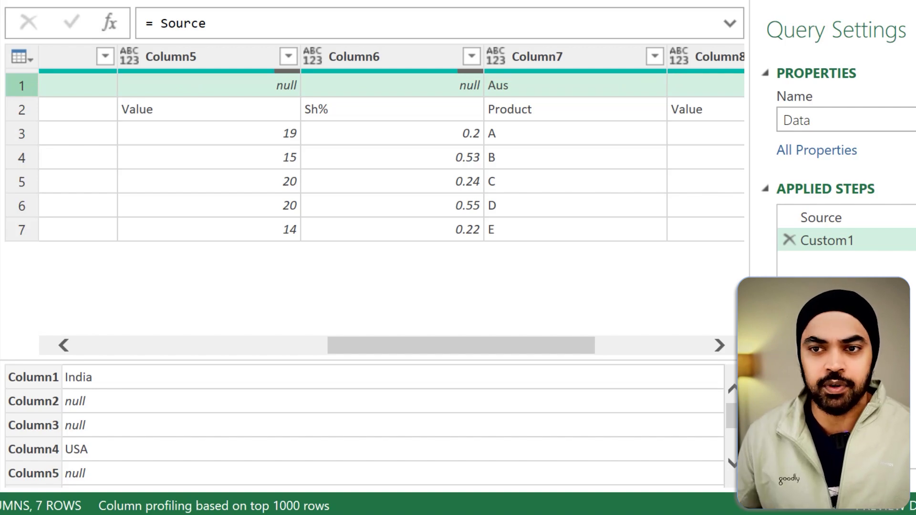
left_click(310, 31)
type("Table.Skip(")
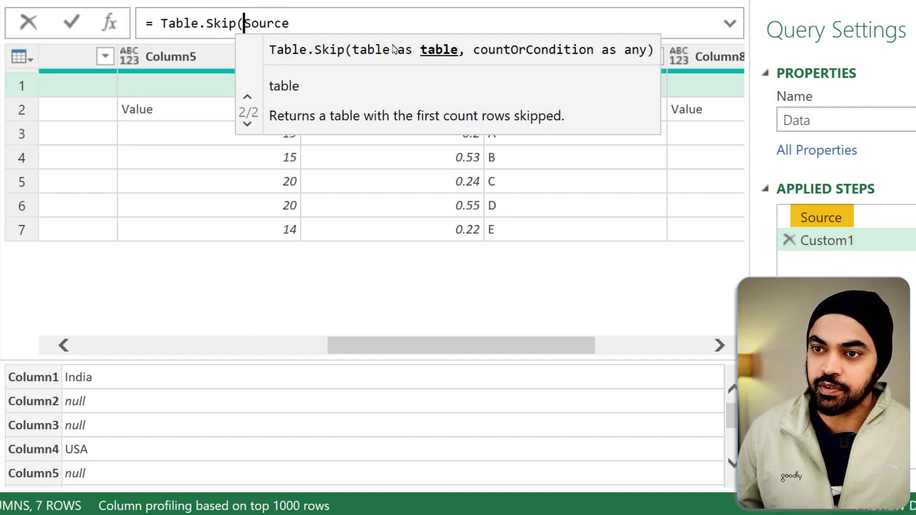
left_click(370, 17)
type(", 1)")
key("Return")
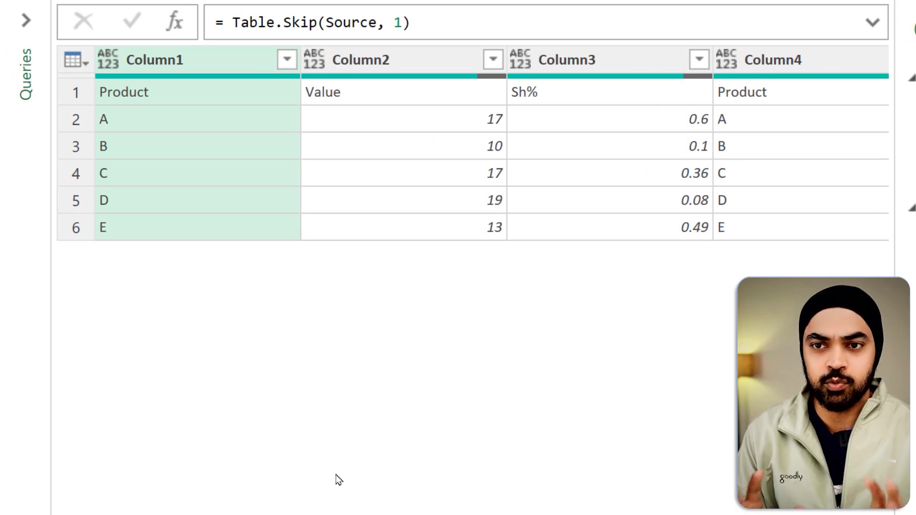
left_click_drag(93, 49, 208, 247)
left_click_drag(138, 264, 152, 276)
left_click_drag(153, 267, 153, 273)
mouse_move(309, 42)
left_mouse_down()
mouse_move(378, 118)
mouse_move(510, 235)
left_mouse_up()
mouse_move(400, 261)
left_mouse_down()
mouse_move(403, 282)
mouse_move(452, 283)
left_mouse_up()
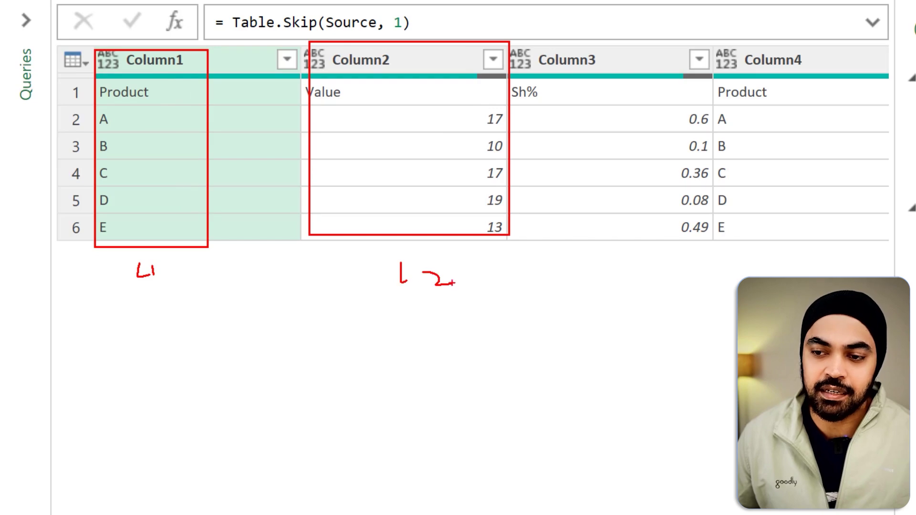
mouse_move(508, 44)
left_mouse_down()
mouse_move(707, 206)
mouse_move(738, 246)
left_mouse_up()
left_click_drag(575, 257, 583, 275)
mouse_move(607, 266)
left_mouse_down()
mouse_move(620, 268)
mouse_move(620, 285)
left_mouse_up()
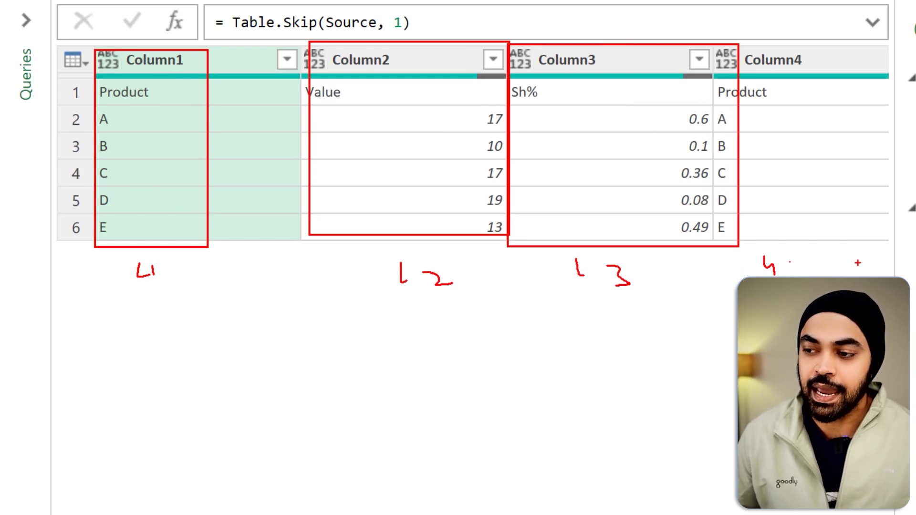
left_click_drag(869, 258, 880, 255)
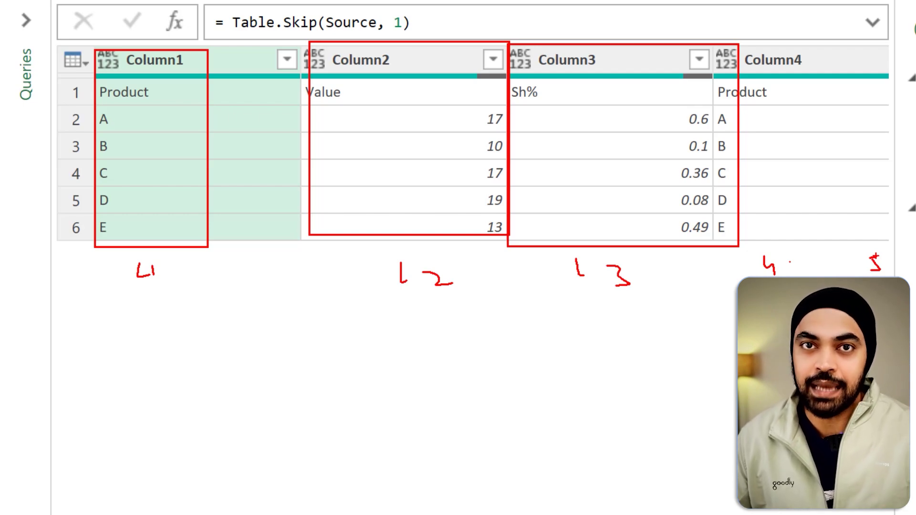
key("Escape")
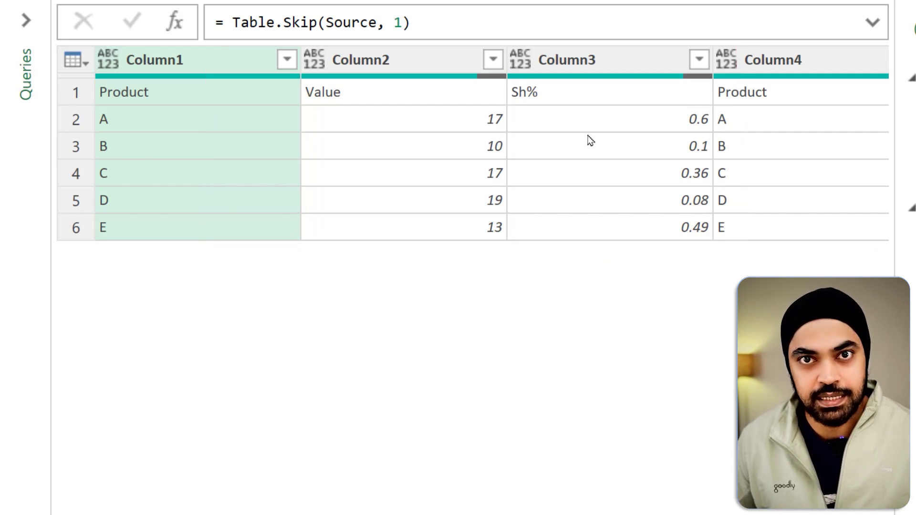
Step: Convert the table into a list of column lists by changing the step's formula to Table.ToColumns(Table.Skip(Source, 1))
double_click(233, 23)
type("Table.")
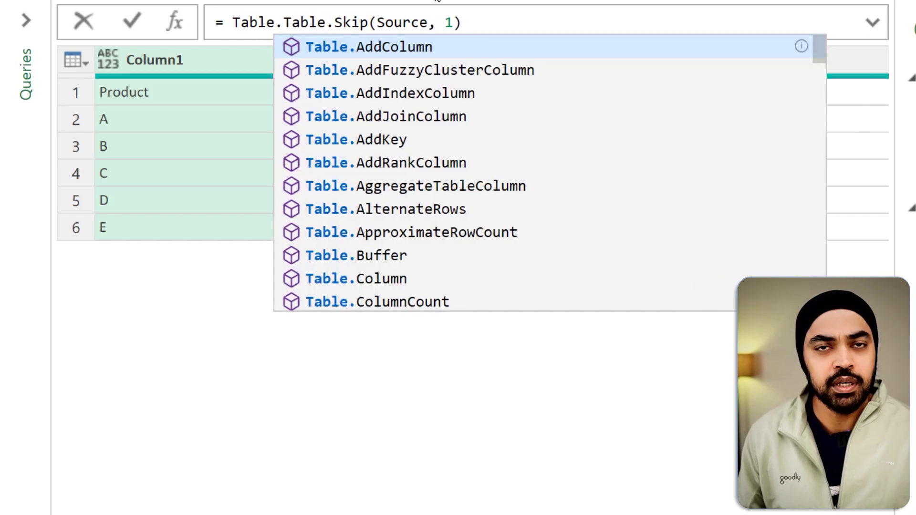
type("To")
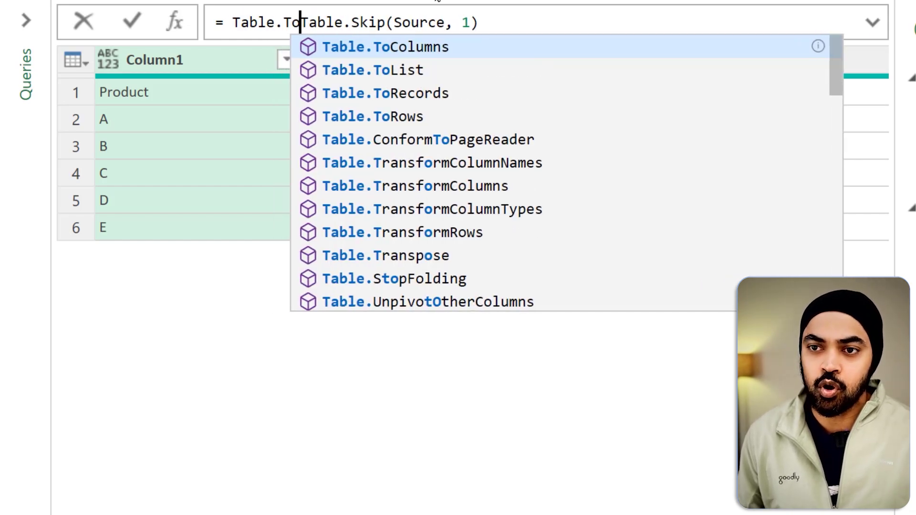
type("Column(")
key("ctrl+Right")
key("End")
type(")")
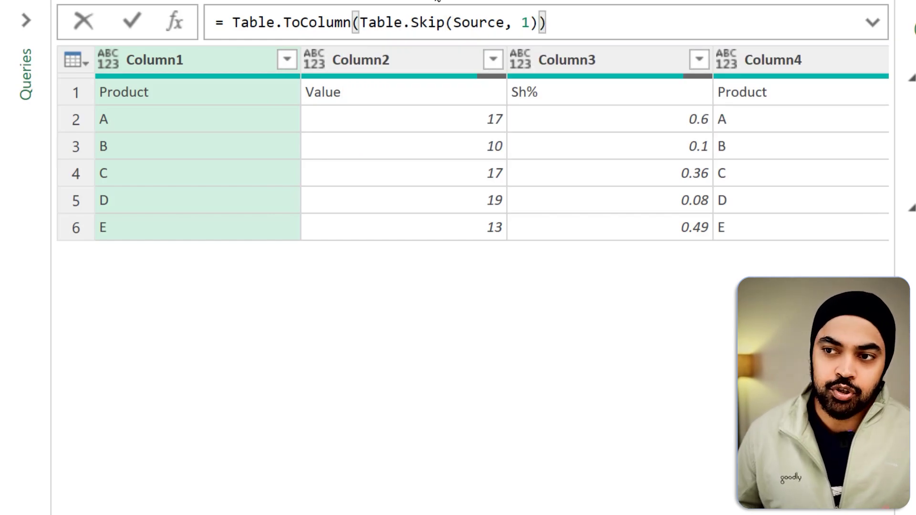
left_click_drag(169, 99, 168, 152)
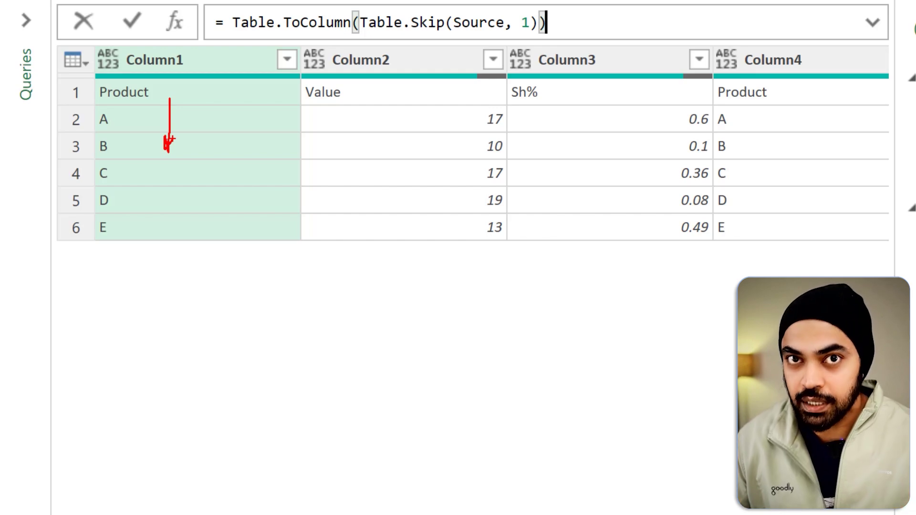
key("Return")
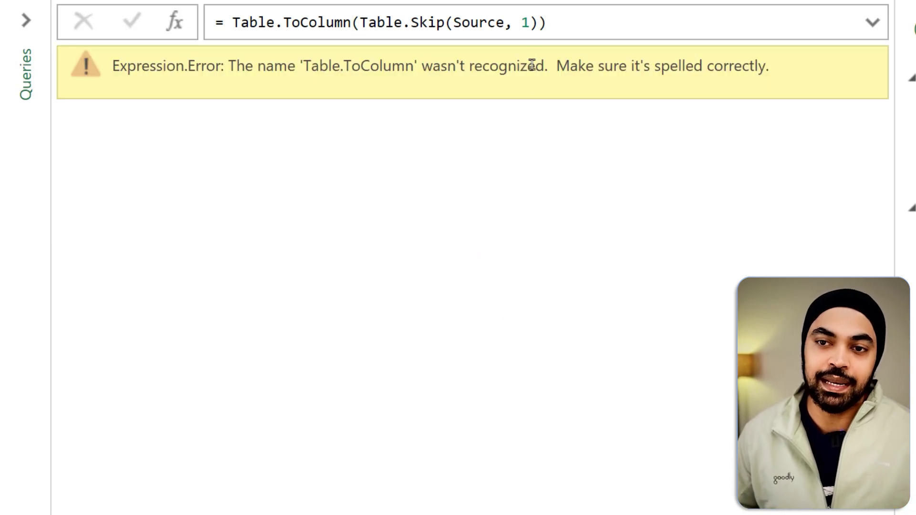
left_click(359, 22)
type("s")
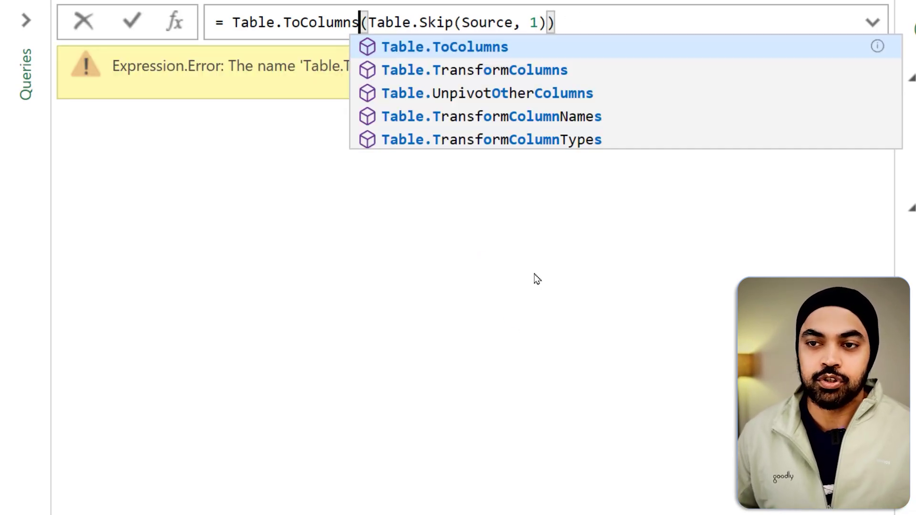
key("Return")
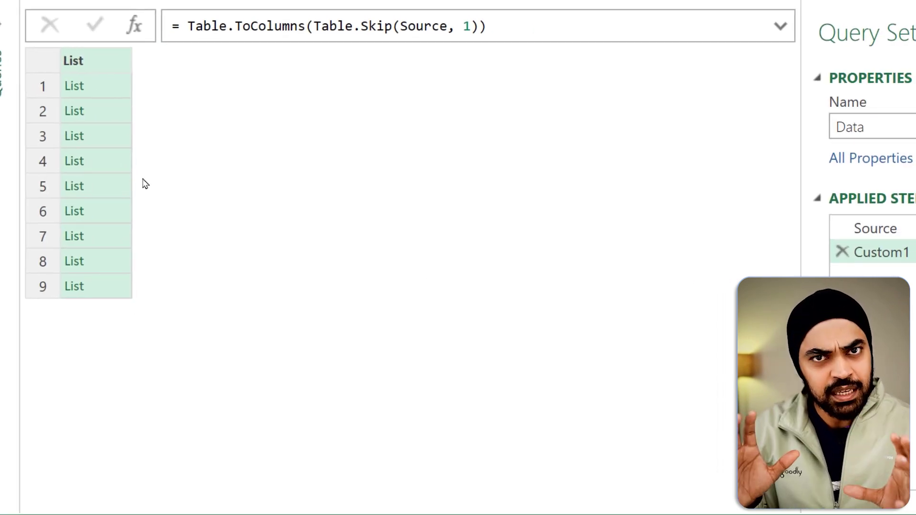
Step: Preview the contents of the first three column lists in an enlarged preview area
left_click(115, 89)
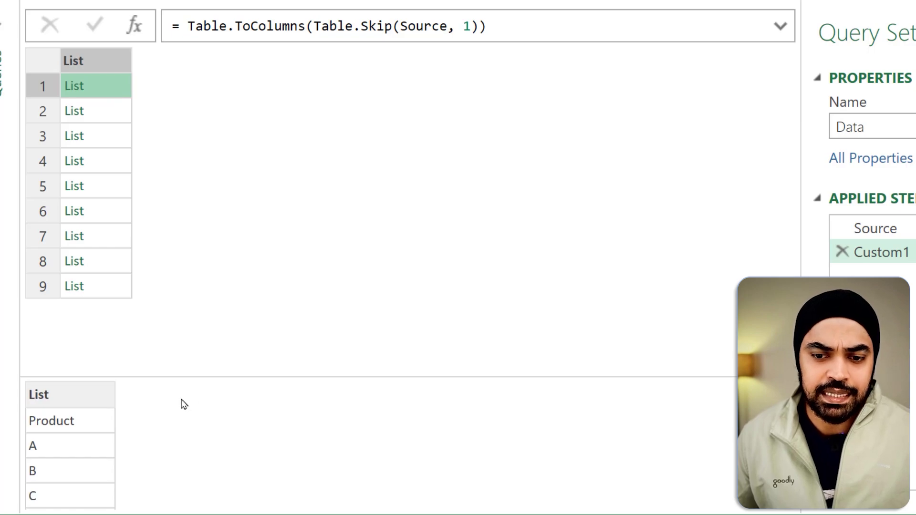
left_click_drag(185, 379, 194, 329)
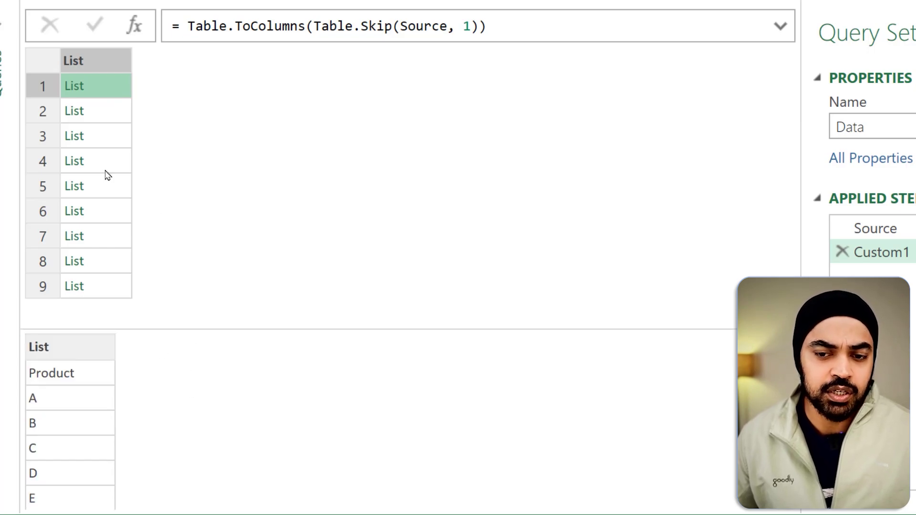
left_click(112, 112)
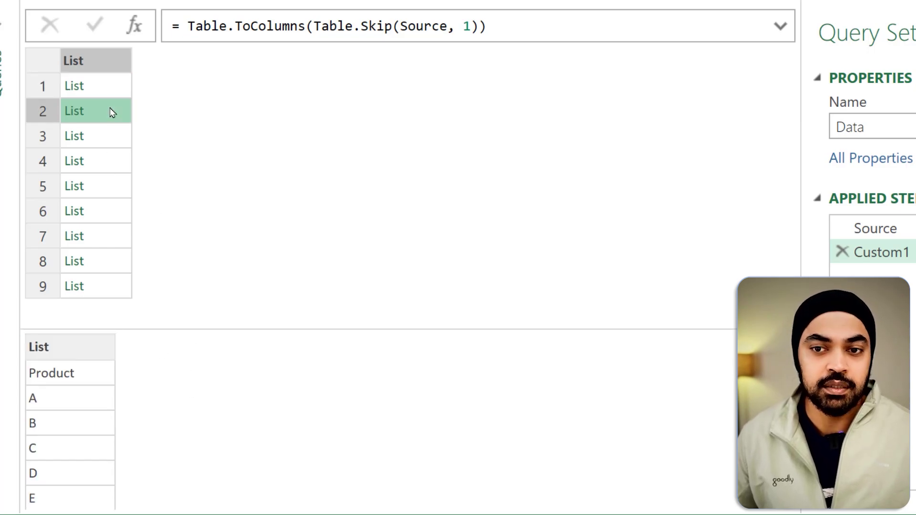
left_click(111, 139)
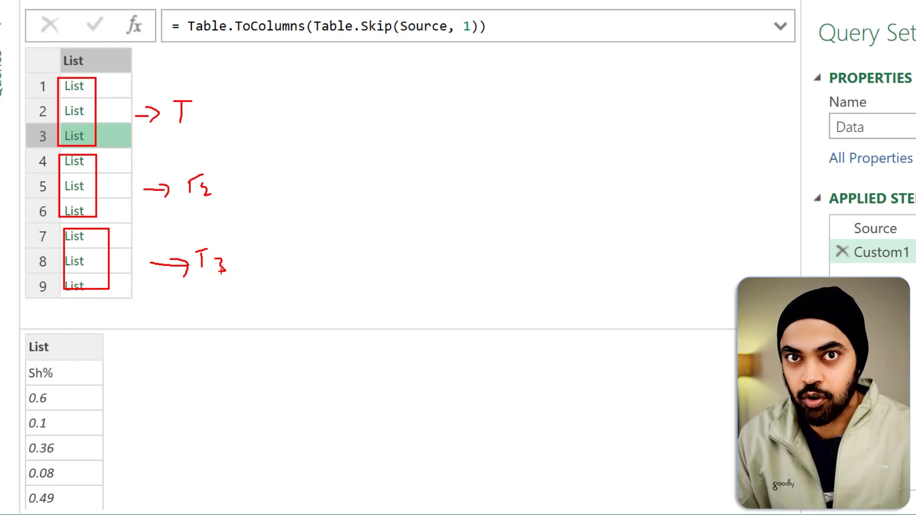
key("Escape")
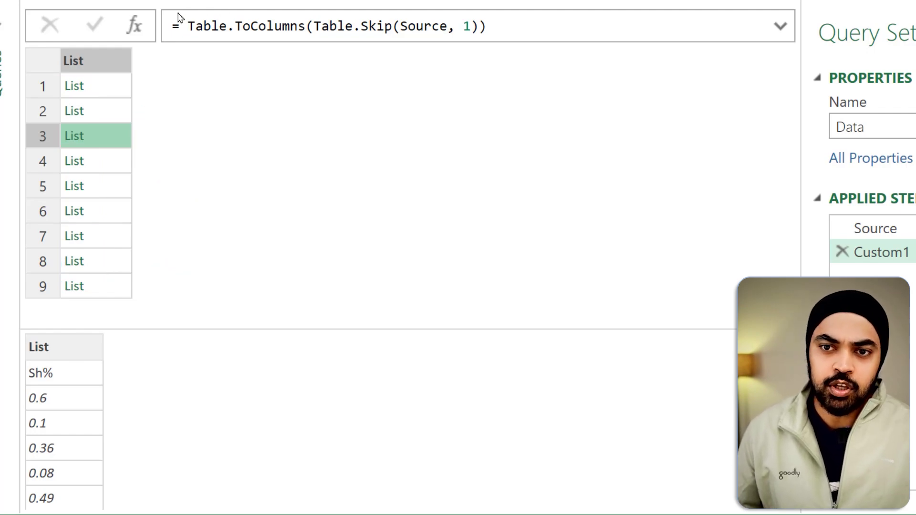
Step: Insert the opening of a List.Split function in front of Table.ToColumns in the custom step's formula
left_click(188, 26)
type("LIst")
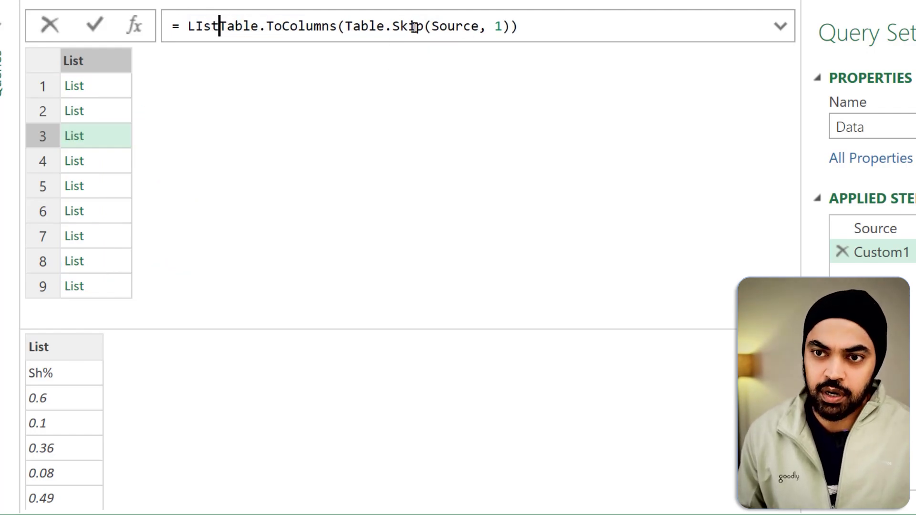
type(".")
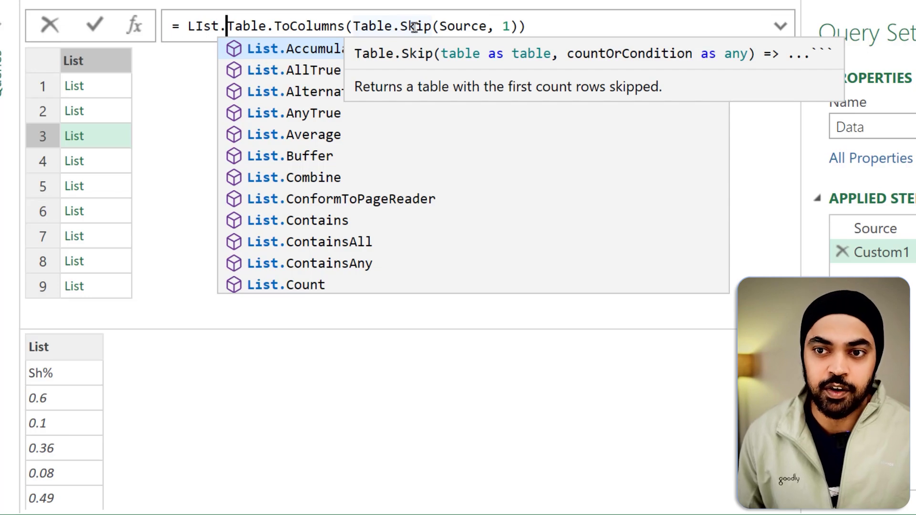
key("BackSpace")
key("BackSpace")
key("BackSpace")
key("BackSpace")
key("BackSpace")
type("List.")
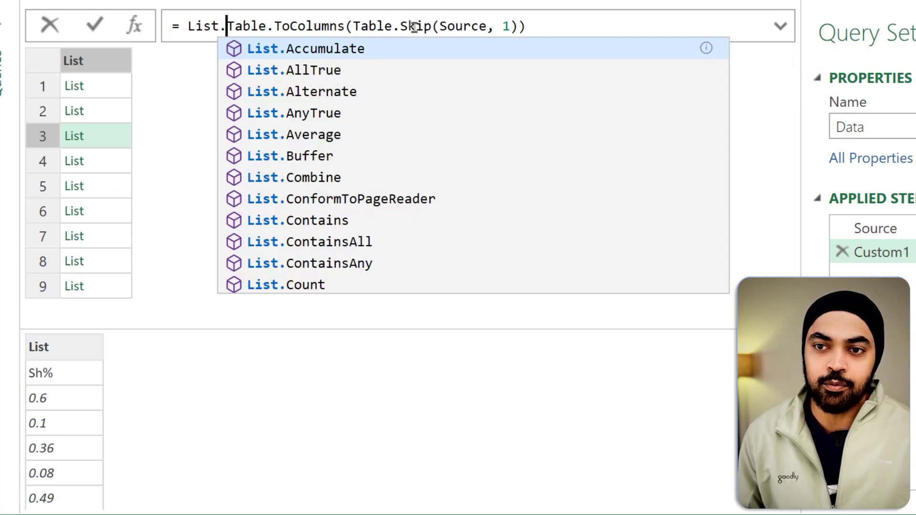
type("Split(")
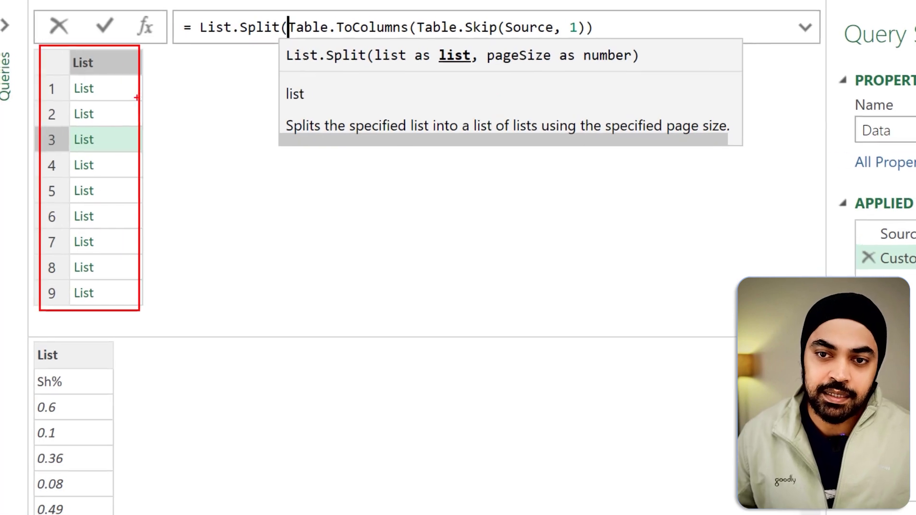
left_click_drag(70, 161, 131, 162)
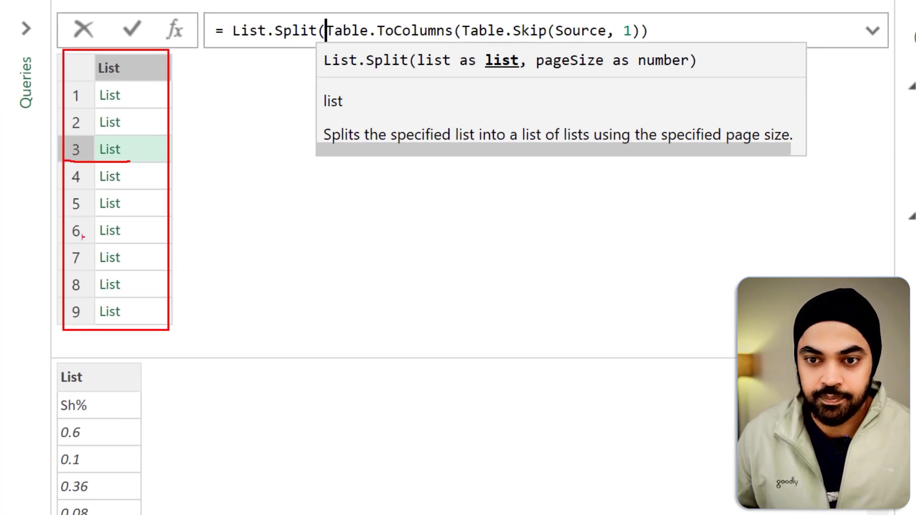
left_click_drag(93, 242, 131, 240)
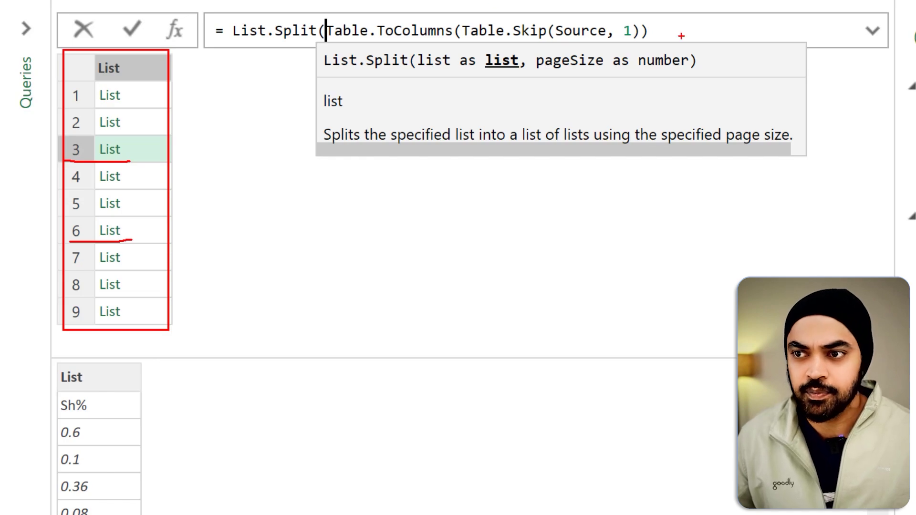
left_click_drag(432, 75, 517, 80)
mouse_move(461, 92)
left_mouse_down()
mouse_move(216, 202)
mouse_move(243, 213)
left_mouse_up()
left_click_drag(550, 74, 692, 75)
mouse_move(610, 101)
left_mouse_down()
mouse_move(639, 119)
mouse_move(613, 125)
left_mouse_up()
key("Escape")
Step: Complete the List.Split function with a page size of 3 and apply the formula
left_click(702, 33)
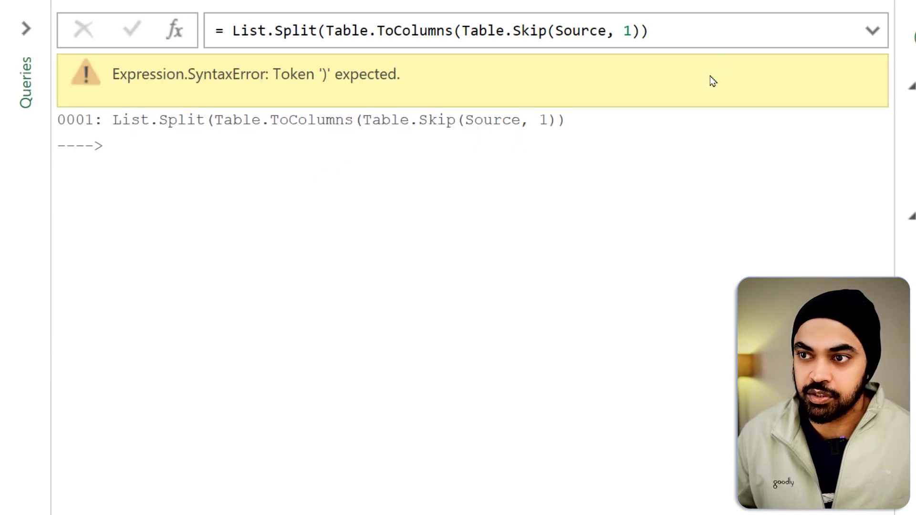
type(", 3")
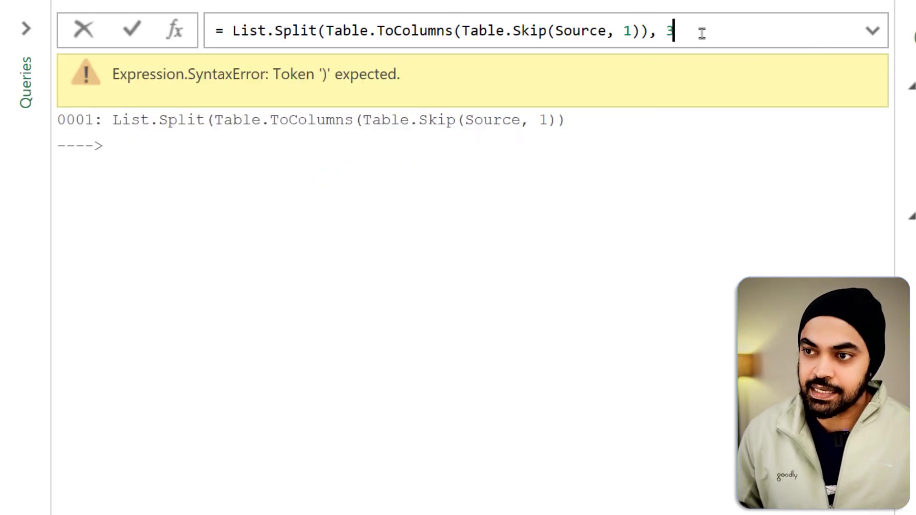
type(")")
key("Return")
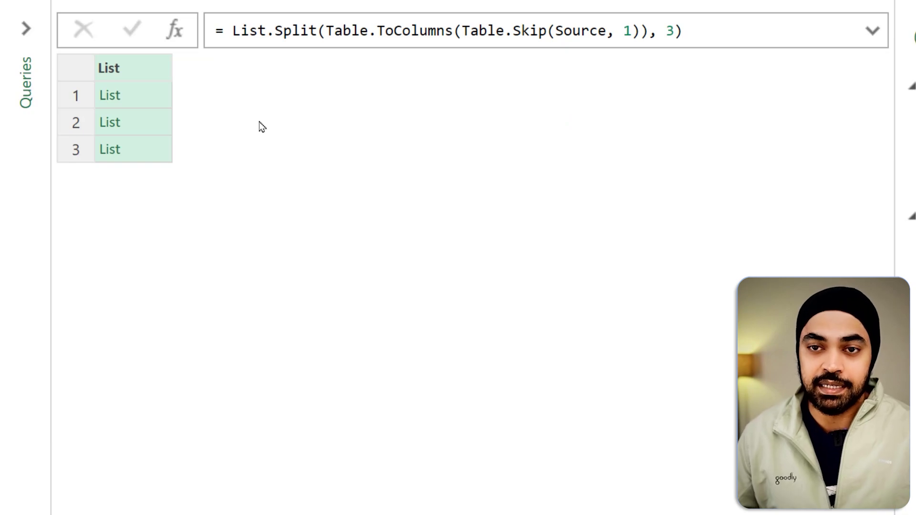
Step: Preview the nested lists inside each of the three split groups
left_click(149, 104)
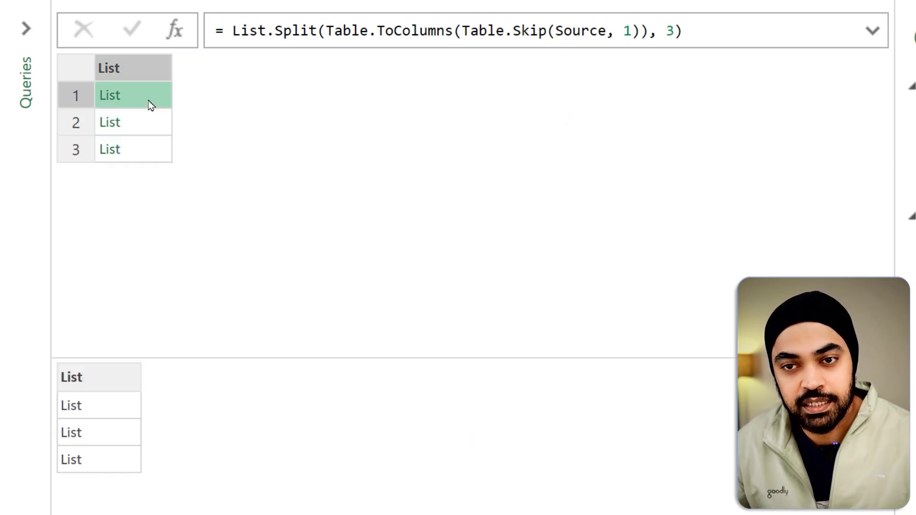
left_click_drag(152, 357, 164, 332)
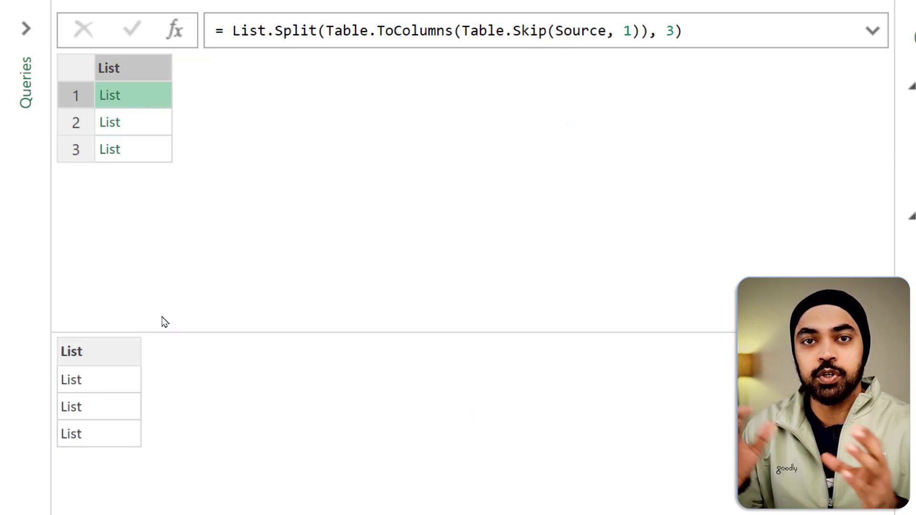
left_click_drag(61, 364, 89, 456)
mouse_move(89, 394)
left_mouse_down()
mouse_move(157, 374)
mouse_move(193, 154)
mouse_move(156, 104)
left_mouse_up()
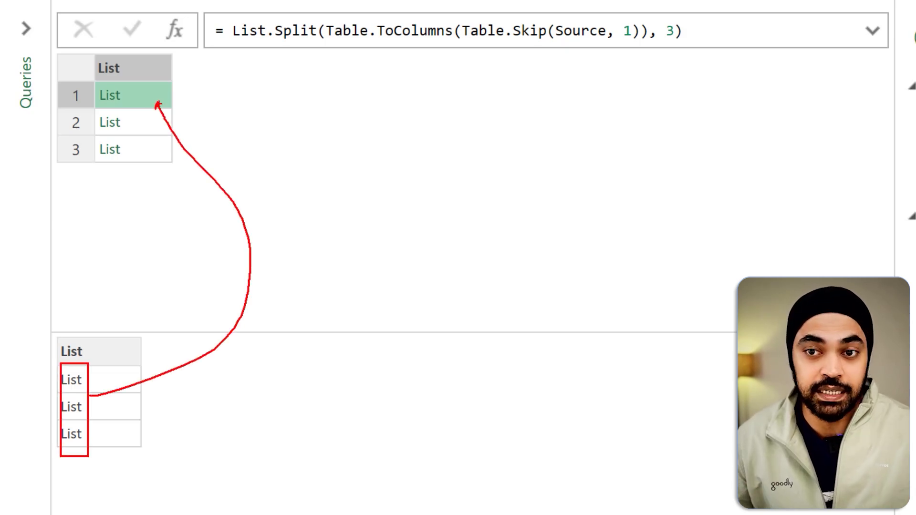
key("Escape")
left_click(128, 133)
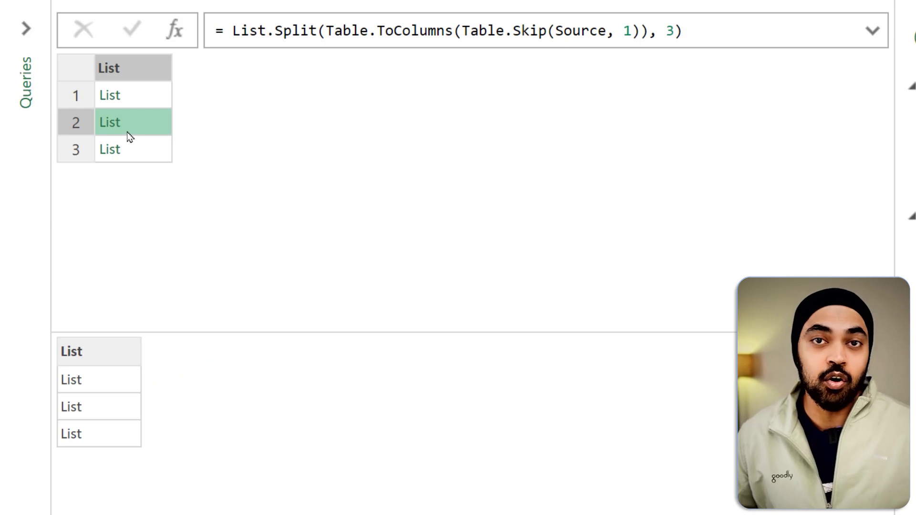
left_click(141, 156)
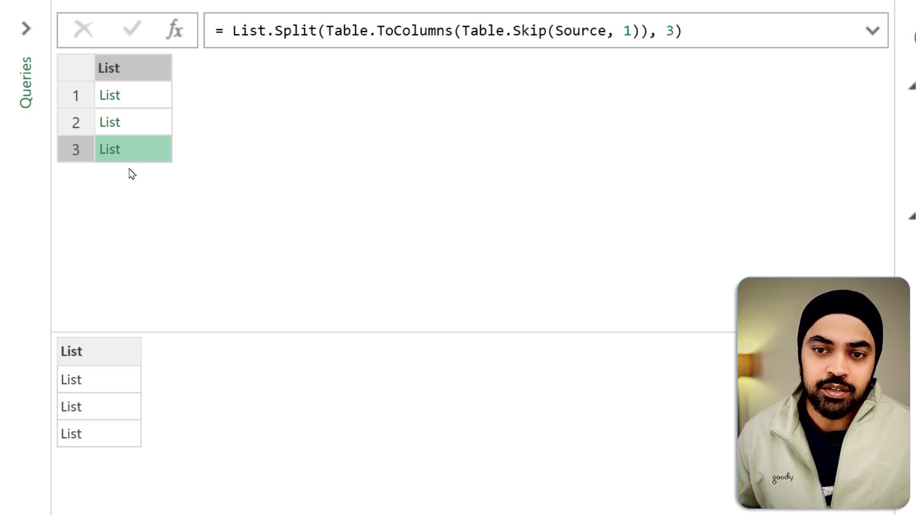
left_click_drag(89, 138, 132, 160)
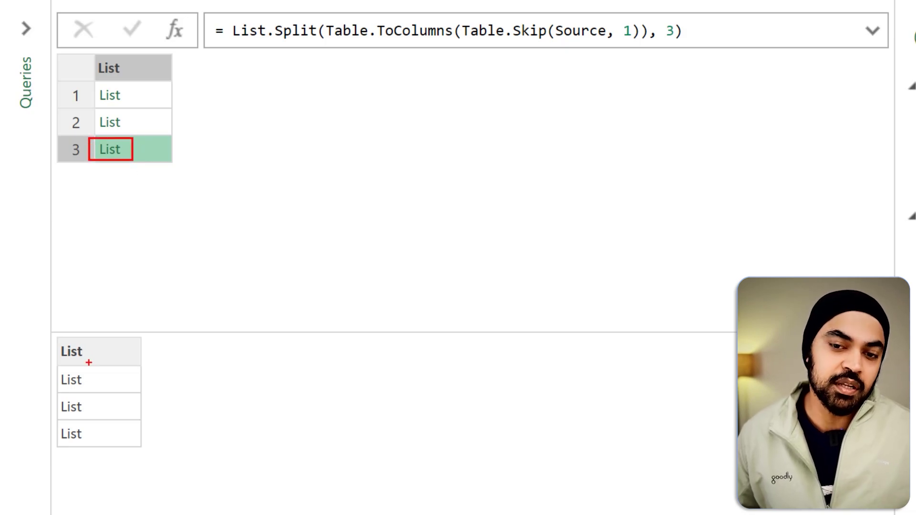
left_click_drag(95, 390, 109, 378)
left_click_drag(99, 404, 110, 400)
left_click_drag(99, 441, 114, 429)
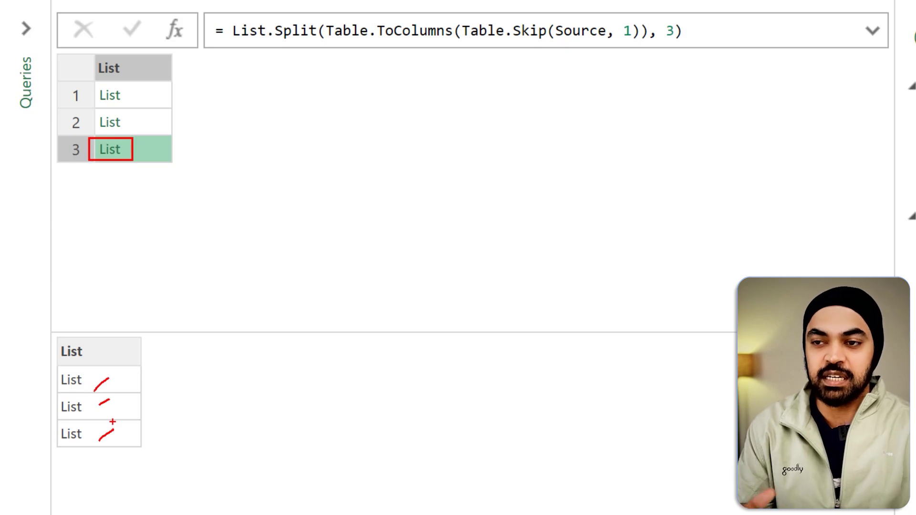
key("Escape")
Step: Expand the formula area and insert the opening of a List.Transform function before List.Split, putting List.Split on its own line
left_click(870, 33)
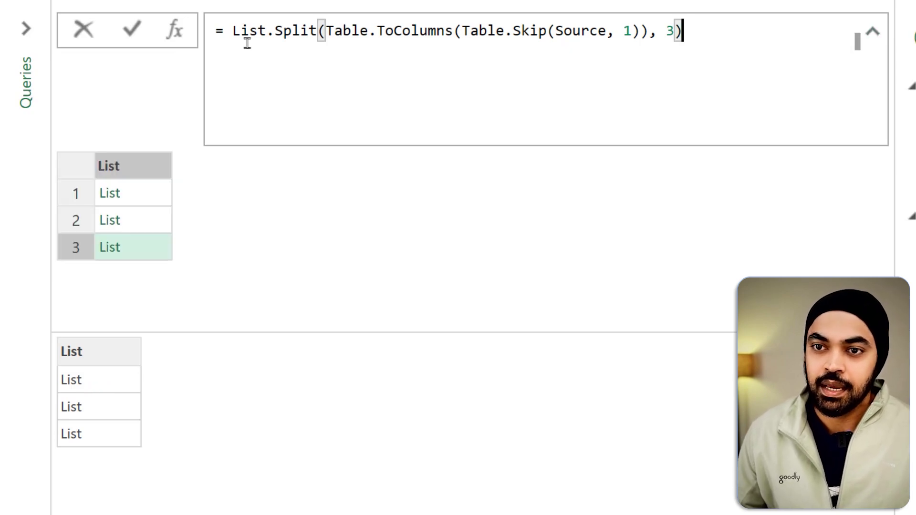
left_click(230, 33)
type("List.Transfo")
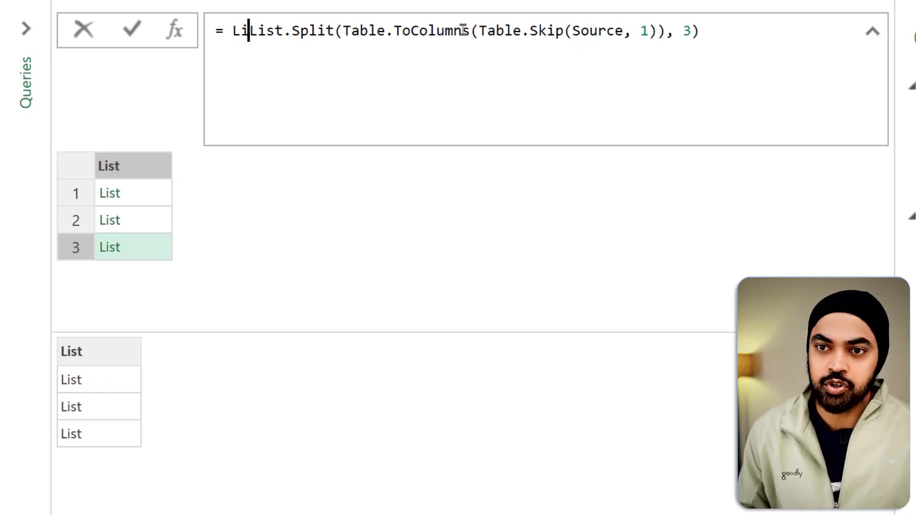
type("rm(")
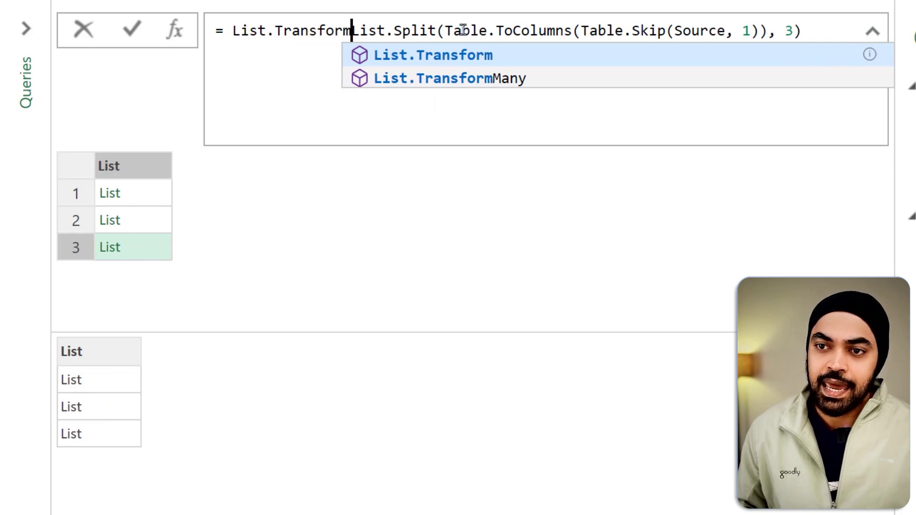
key("Return")
left_click_drag(71, 143, 147, 254)
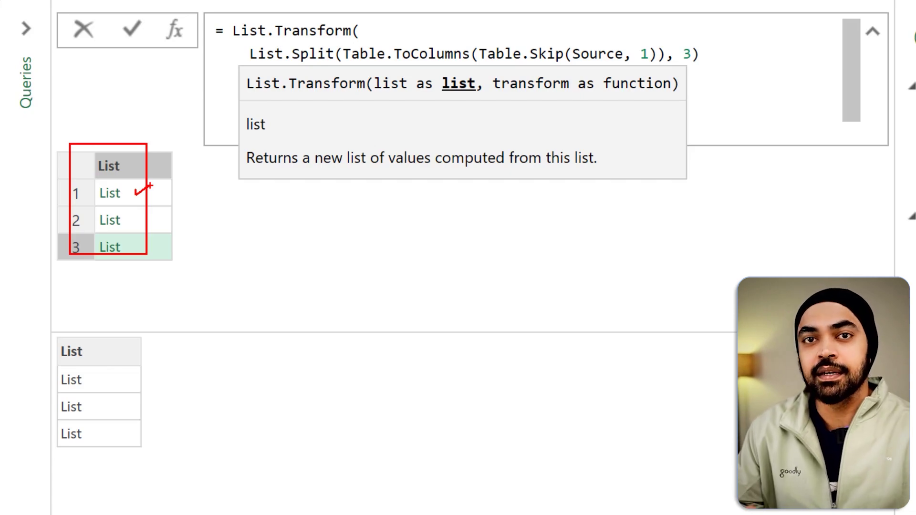
key("Return")
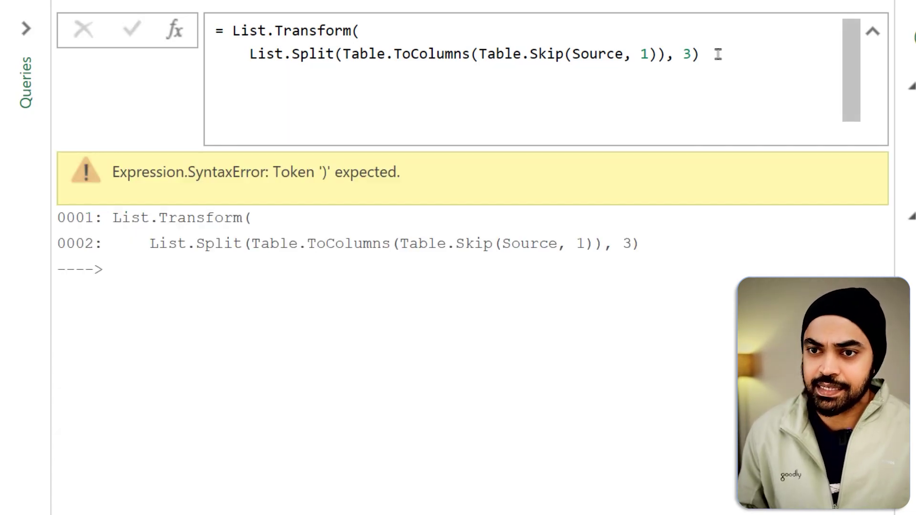
Step: Complete List.Transform with the transformation each Table.FromColumns(_) on a new line, close the function and apply the formula
left_click(717, 54)
type(",")
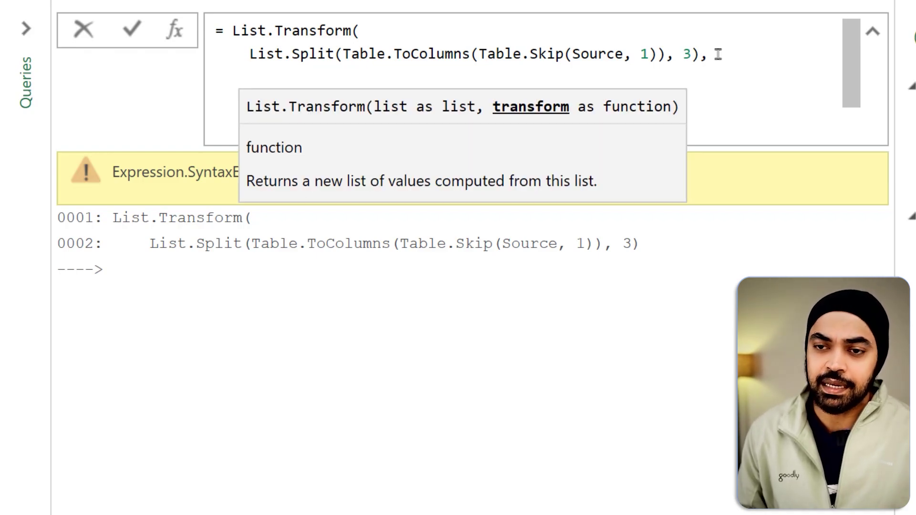
key("shift+Return")
type("each Table.F")
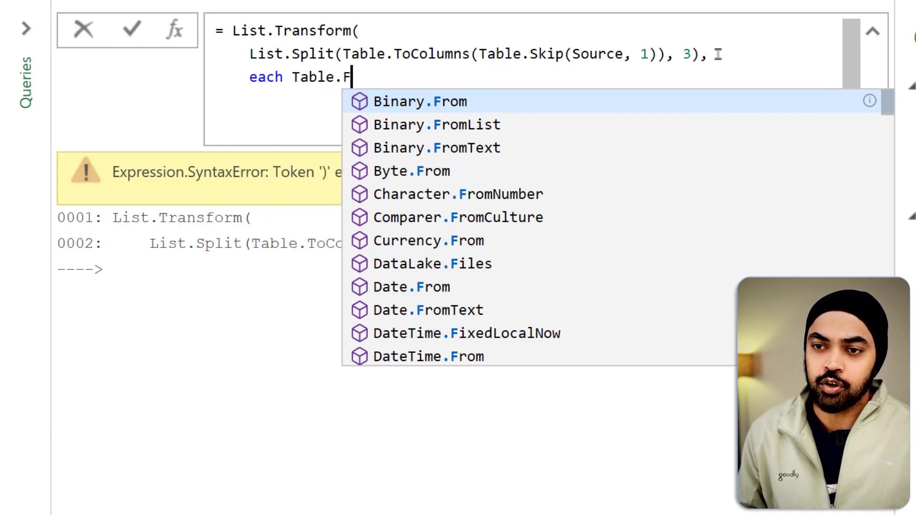
type("romCol")
key("Tab")
type("(_")
key("End")
key("shift+Return")
type(")")
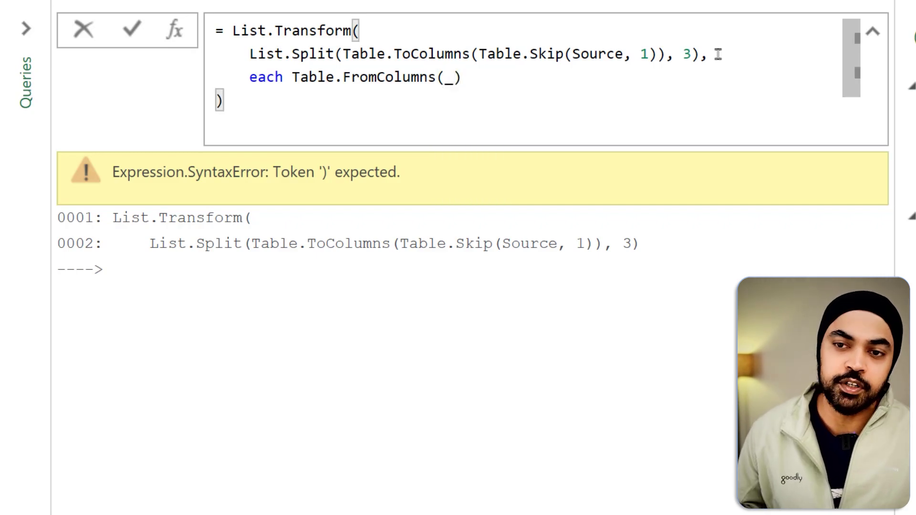
key("Return")
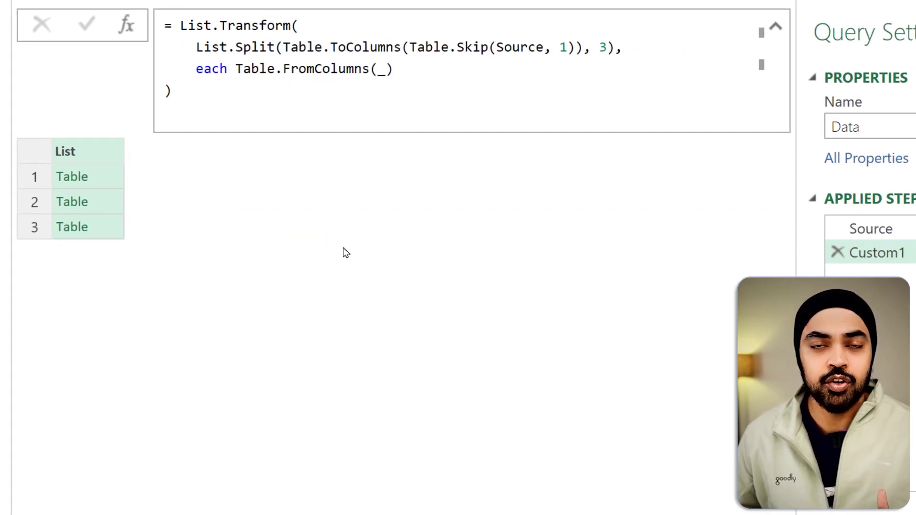
Step: Preview each of the three tables in the list and examine their columns and first row
left_click(113, 182)
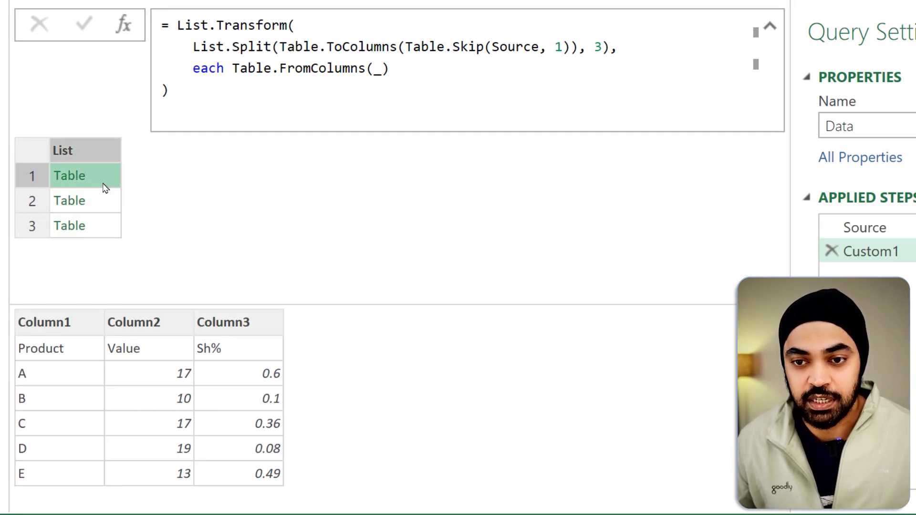
left_click(113, 204)
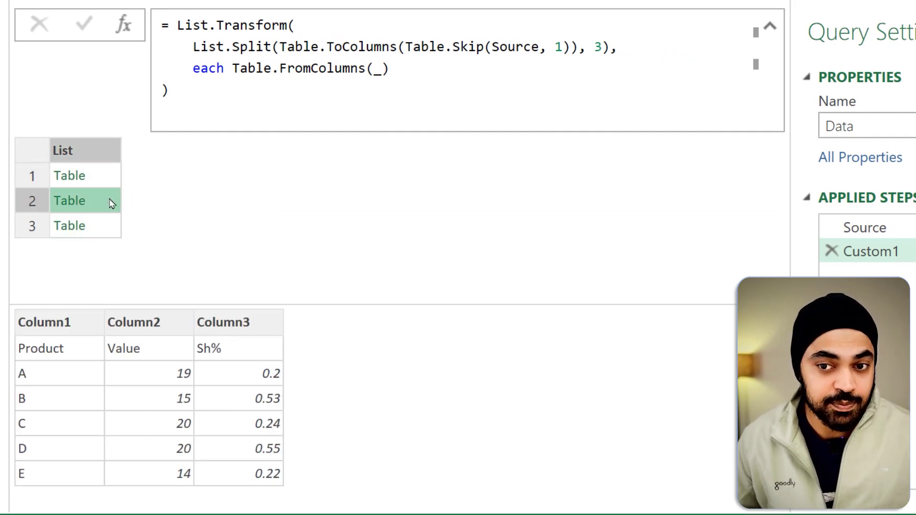
left_click(106, 234)
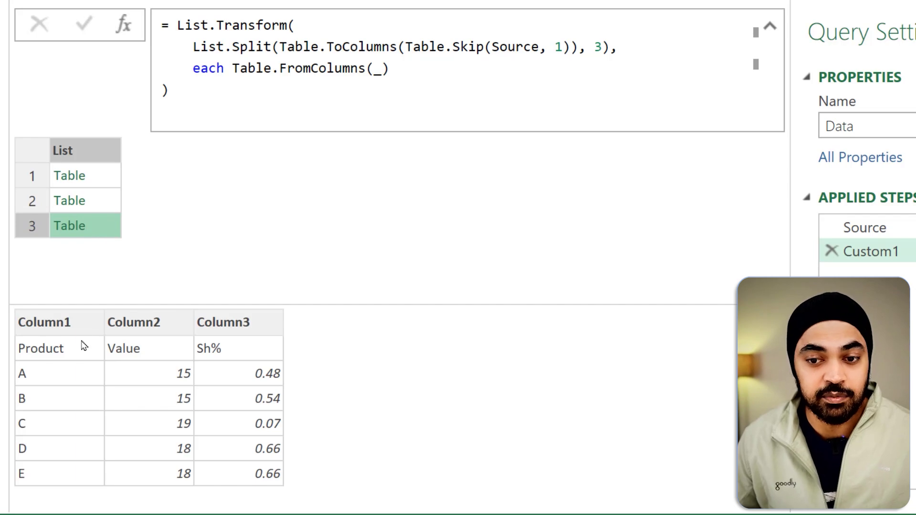
left_click_drag(10, 337, 69, 475)
left_click_drag(100, 335, 167, 481)
mouse_move(196, 331)
left_mouse_down()
mouse_move(291, 451)
mouse_move(299, 478)
left_mouse_up()
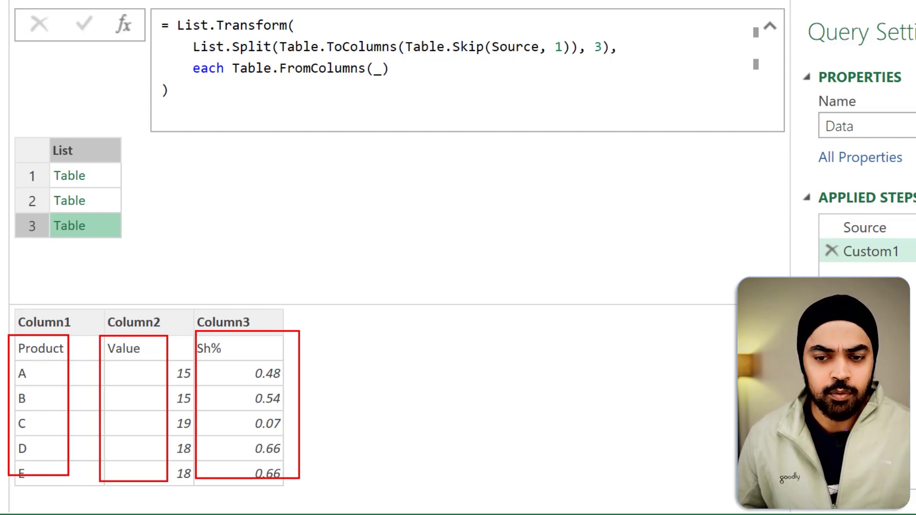
mouse_move(243, 335)
left_mouse_down()
mouse_move(114, 336)
mouse_move(54, 370)
mouse_move(225, 336)
left_mouse_up()
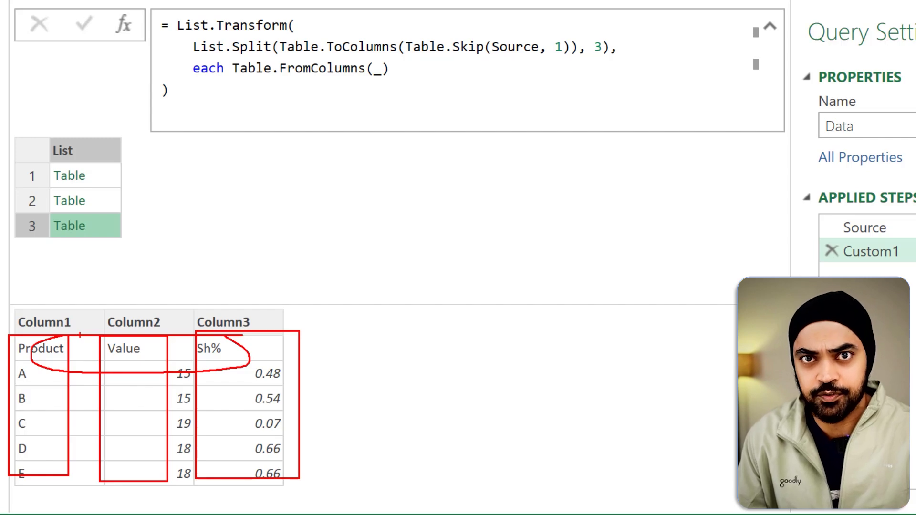
key("Escape")
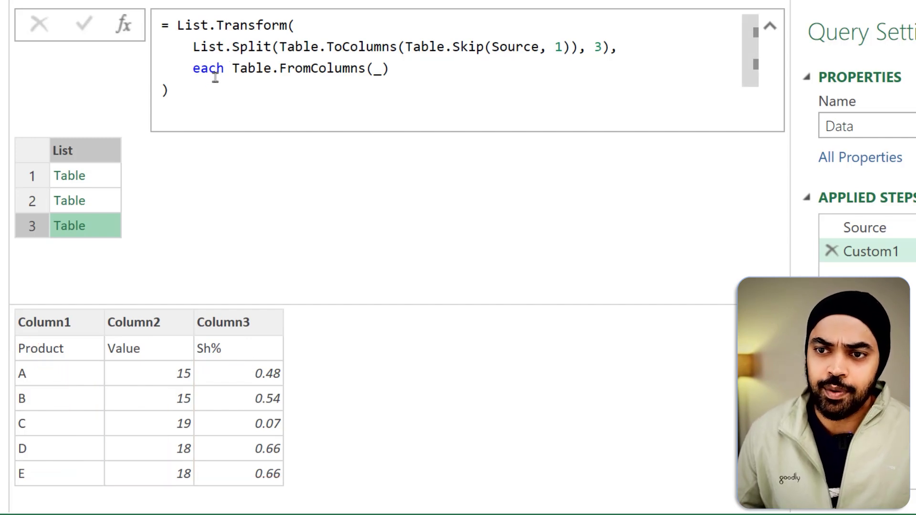
Step: Wrap Table.FromColumns(_) in a Table.PromoteHeaders function and apply the formula
left_click(230, 67)
type("Table")
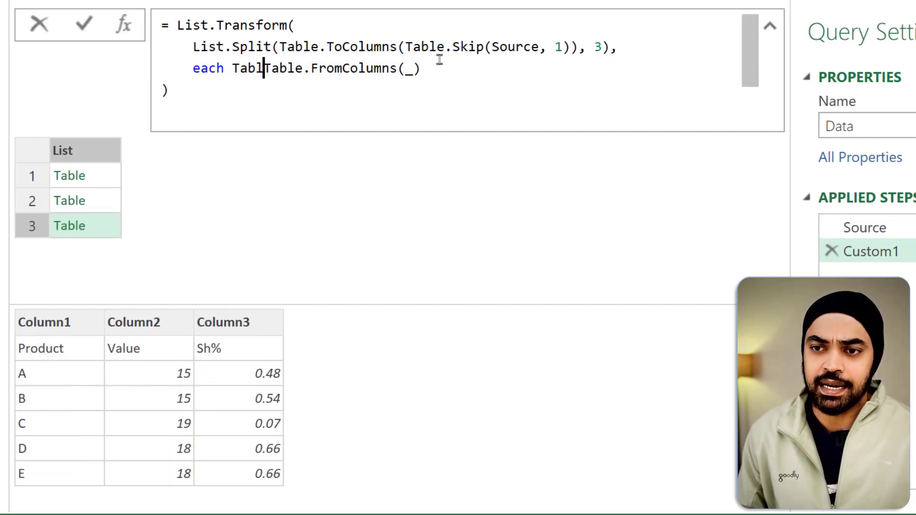
type(".PRomot")
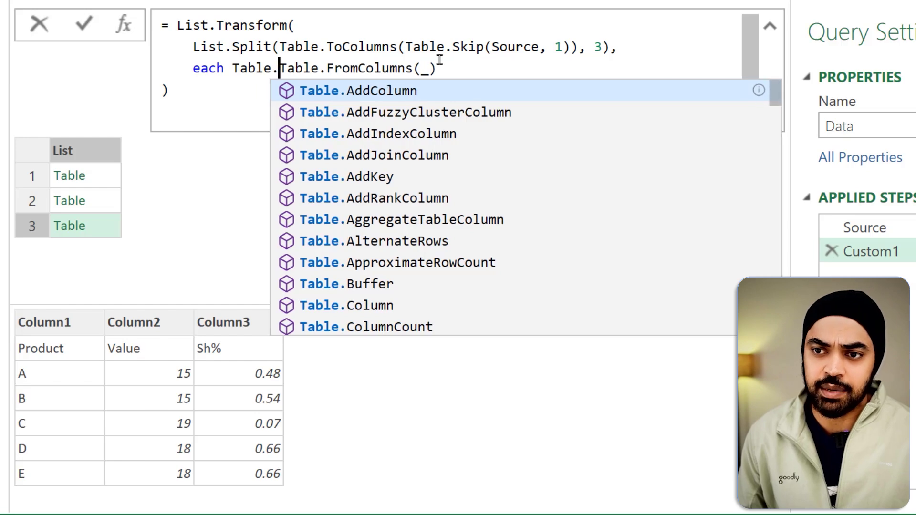
key("Tab")
type("(")
key("End")
type(")")
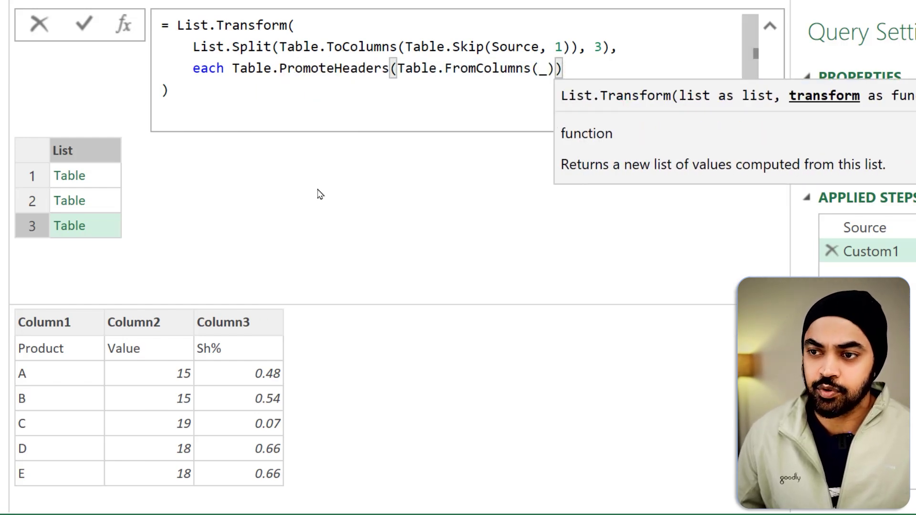
key("Return")
Step: Preview the three tables in the list to check their promoted headers
left_click(114, 177)
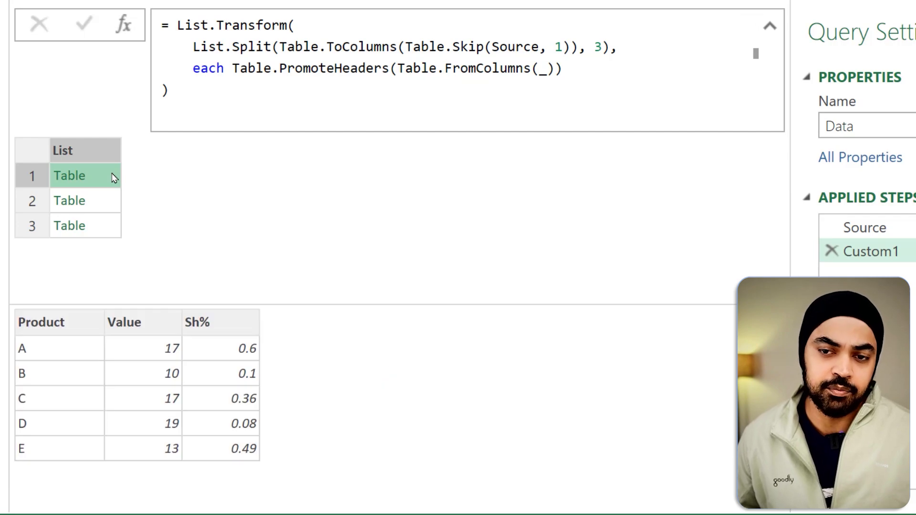
left_click(108, 205)
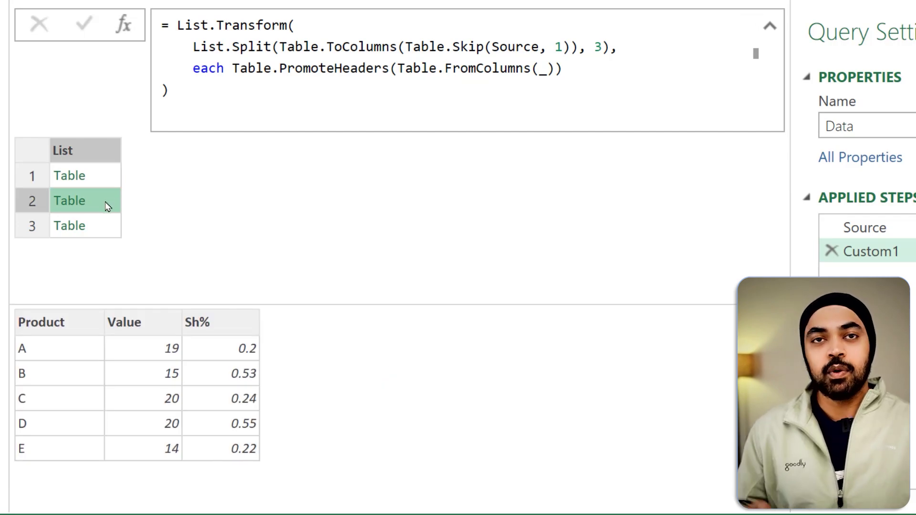
left_click(108, 235)
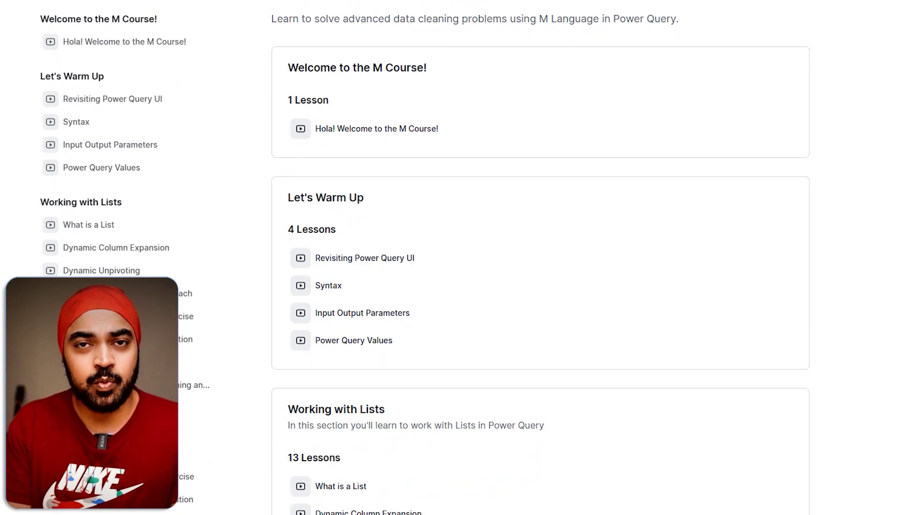
scroll(540, 258, "down", 3)
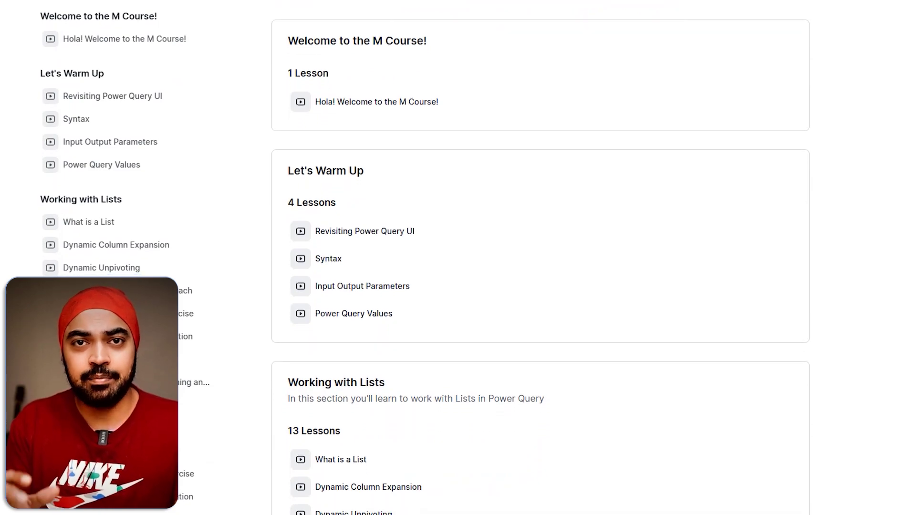
scroll(540, 258, "down", 4)
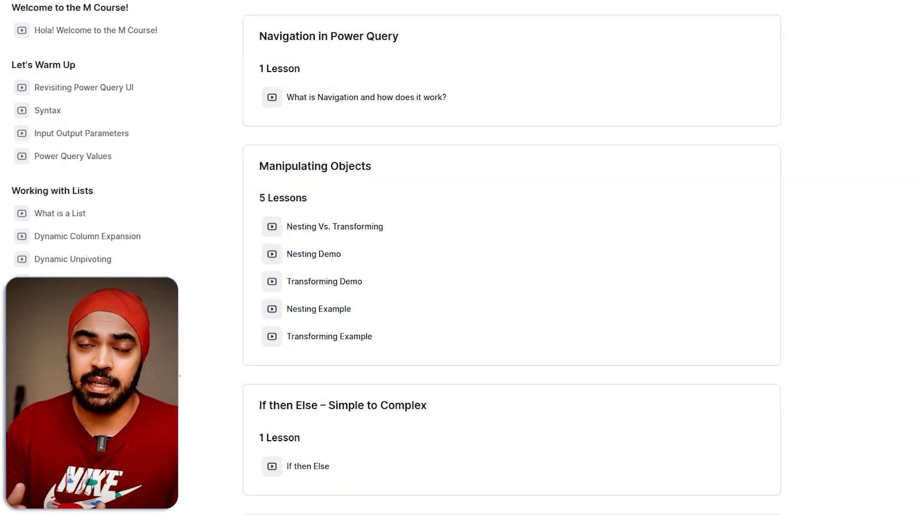
scroll(336, 457, "down", 8)
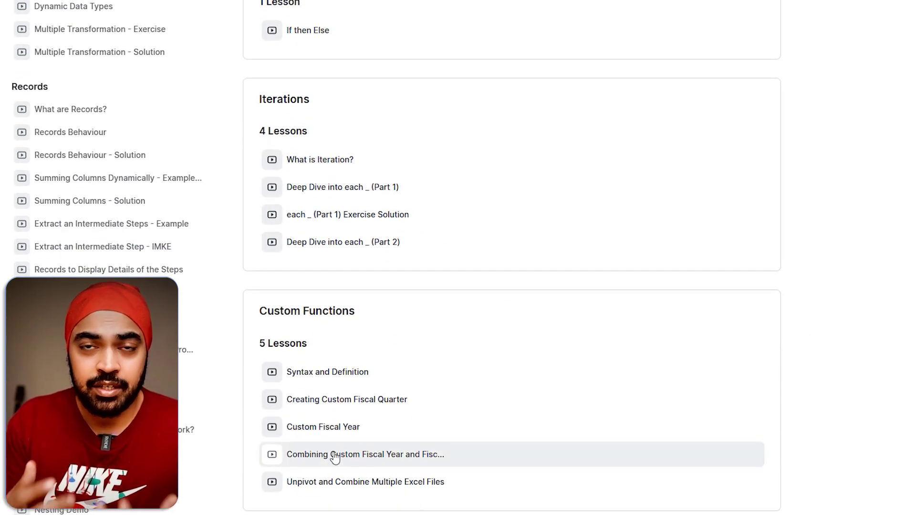
left_click(336, 457)
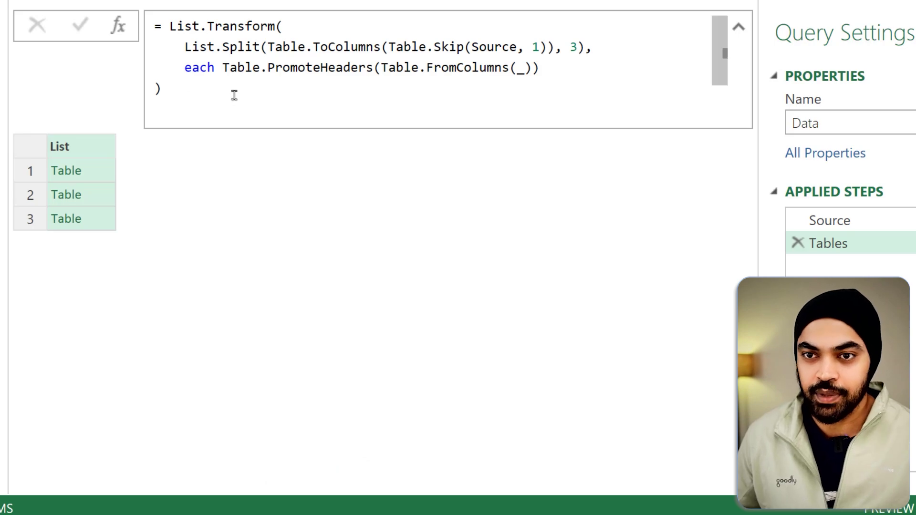
Step: Add a custom step after the Tables step and rename it FirstRow
left_click(119, 26)
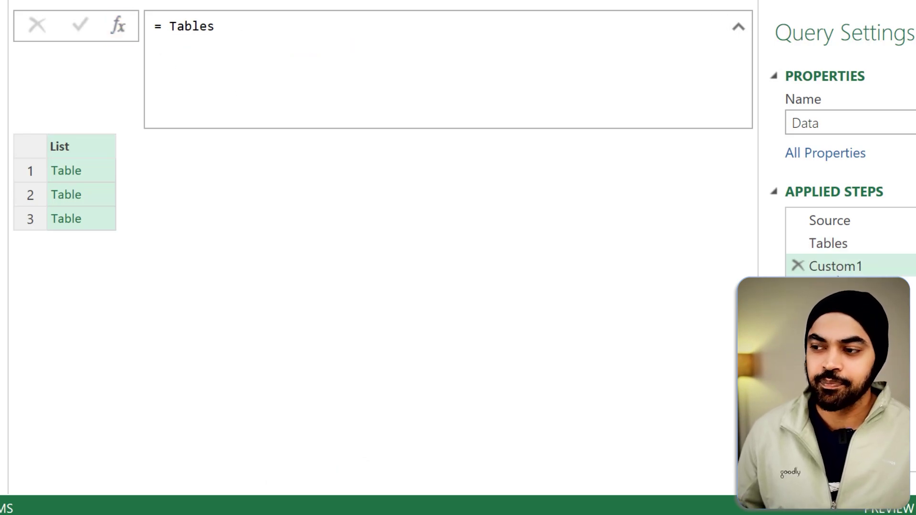
double_click(847, 267)
type("First")
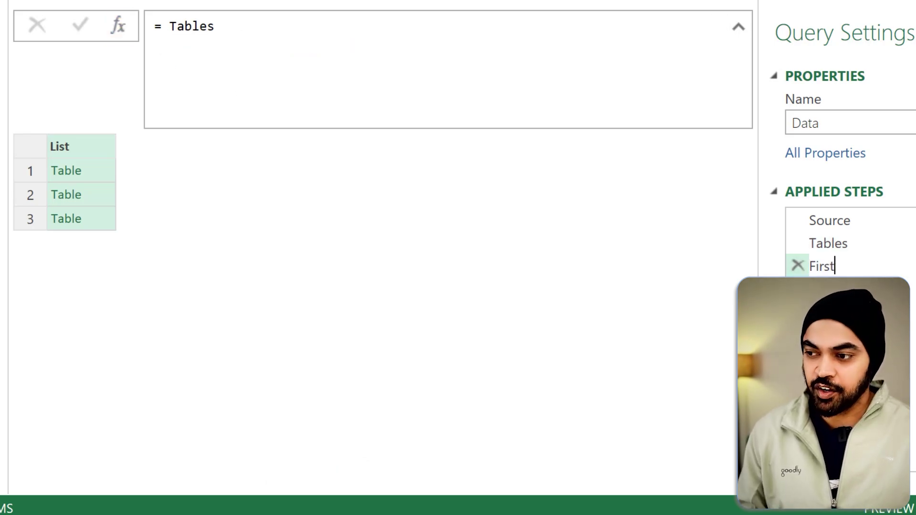
Step: Review the first row of the Source step, and set the FirstRow step's formula to Source{0}
left_click(828, 221)
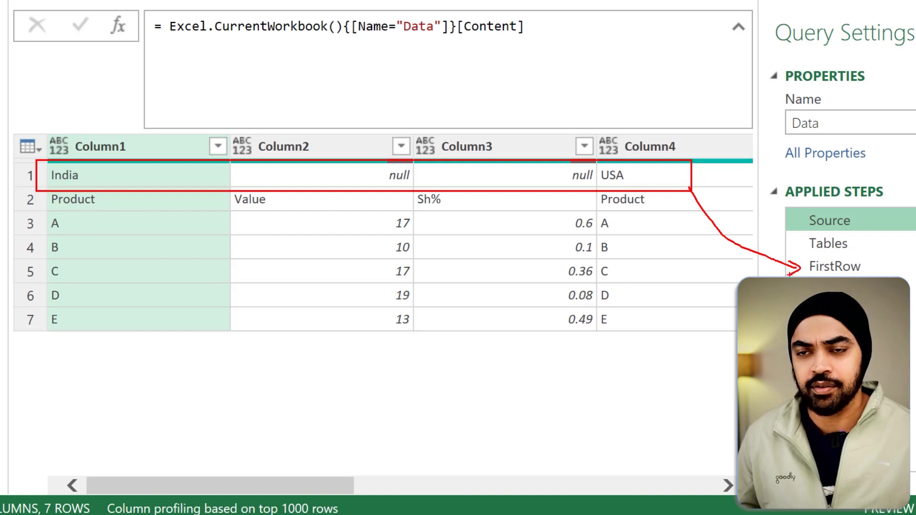
left_click(849, 266)
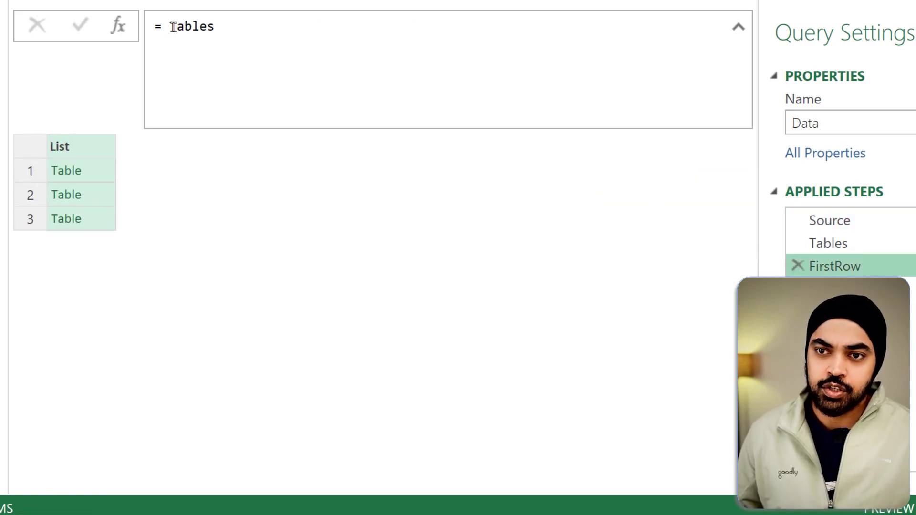
left_click(174, 27)
key("shift+End")
type("Source")
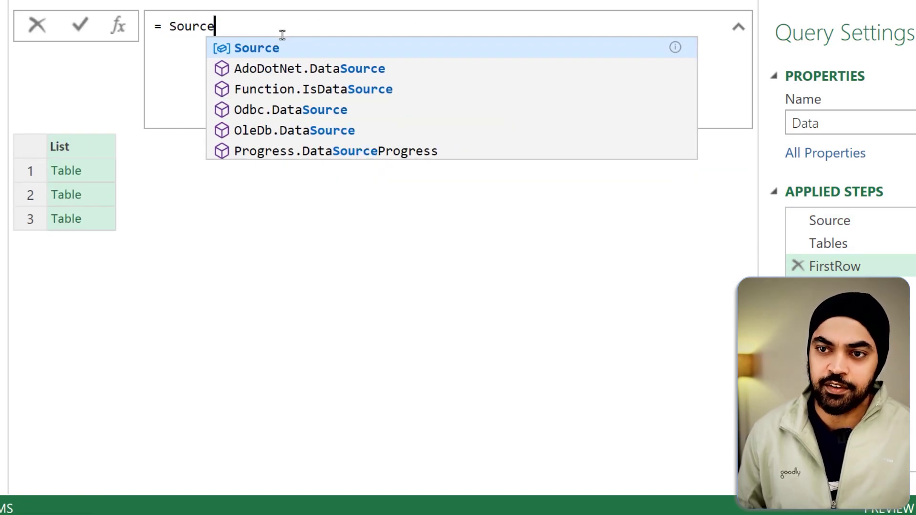
key("Escape")
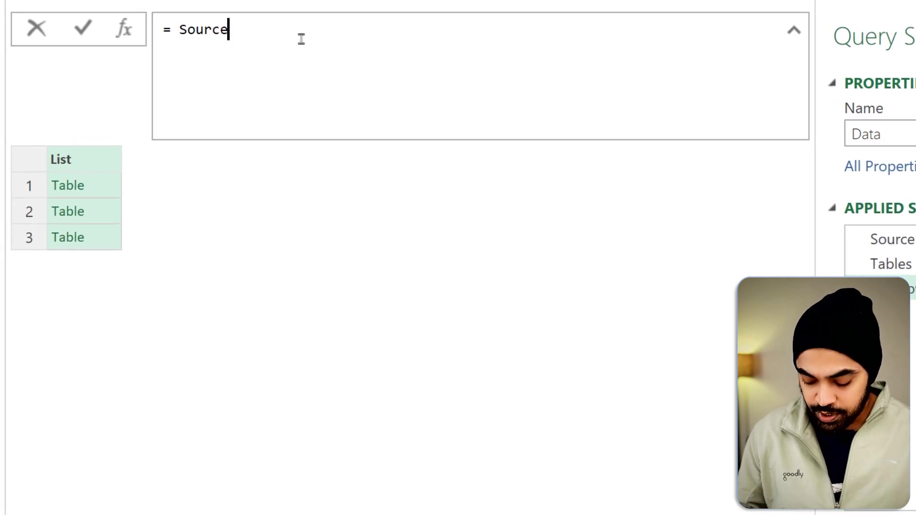
type("{0")
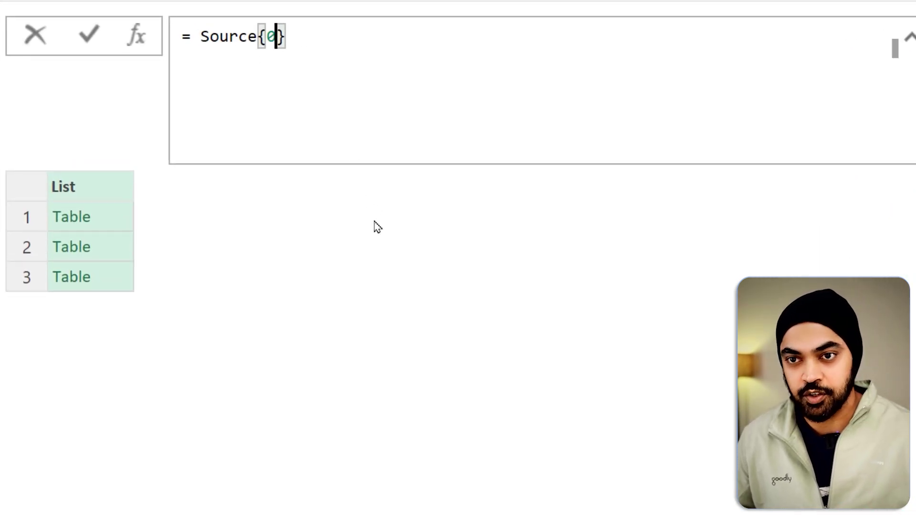
key("Return")
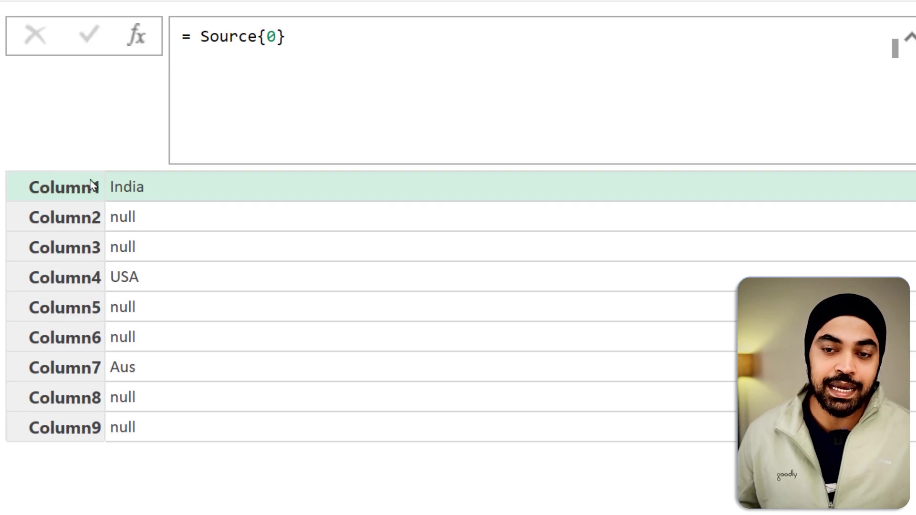
left_click_drag(17, 162, 217, 488)
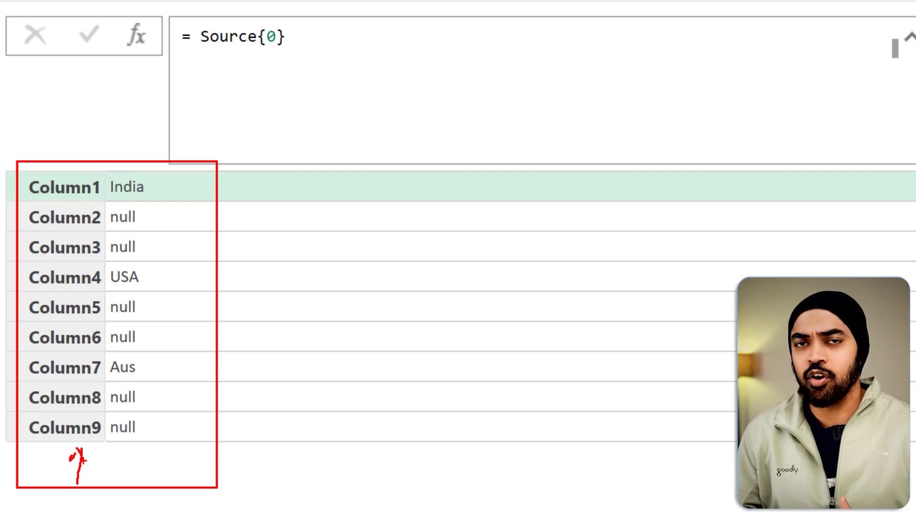
key("Escape")
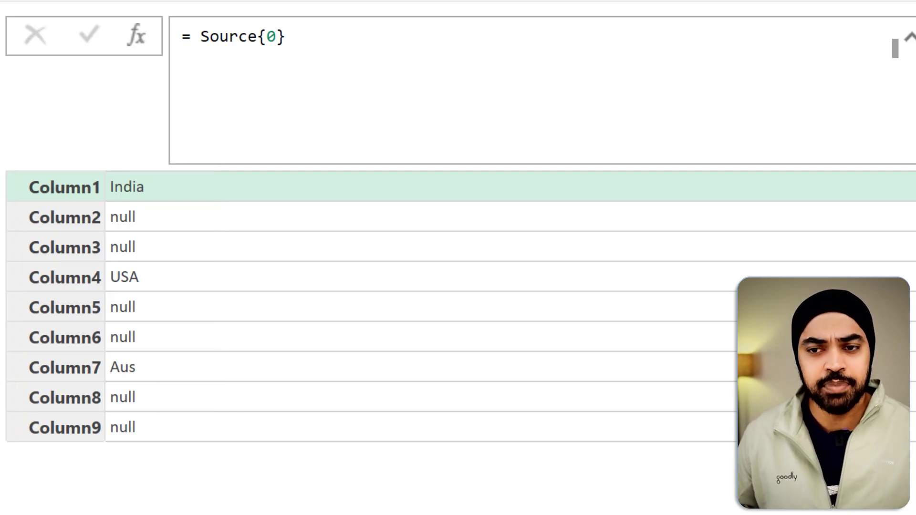
left_click_drag(96, 173, 153, 440)
key("Escape")
Step: Wrap Source{0} in a Record.ToList function and apply the formula
left_click(202, 30)
type("Reco")
type("rd.ToList")
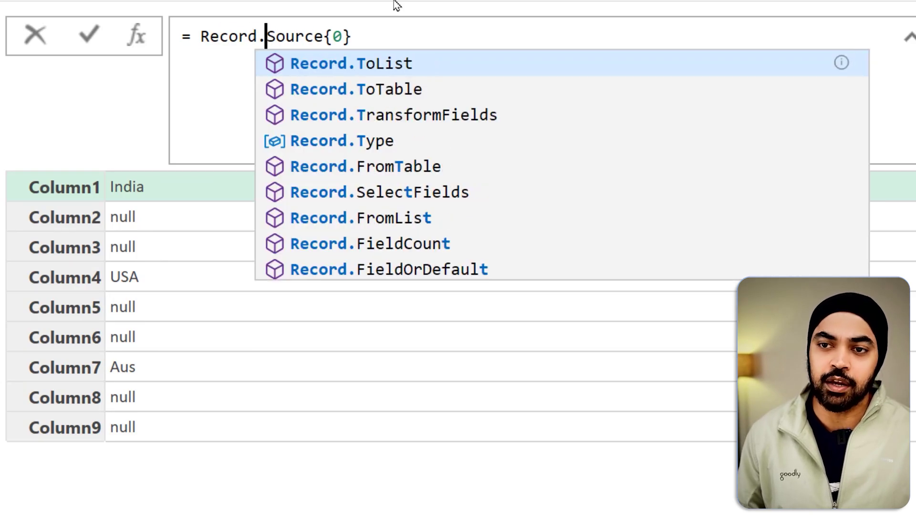
type("(")
key("End")
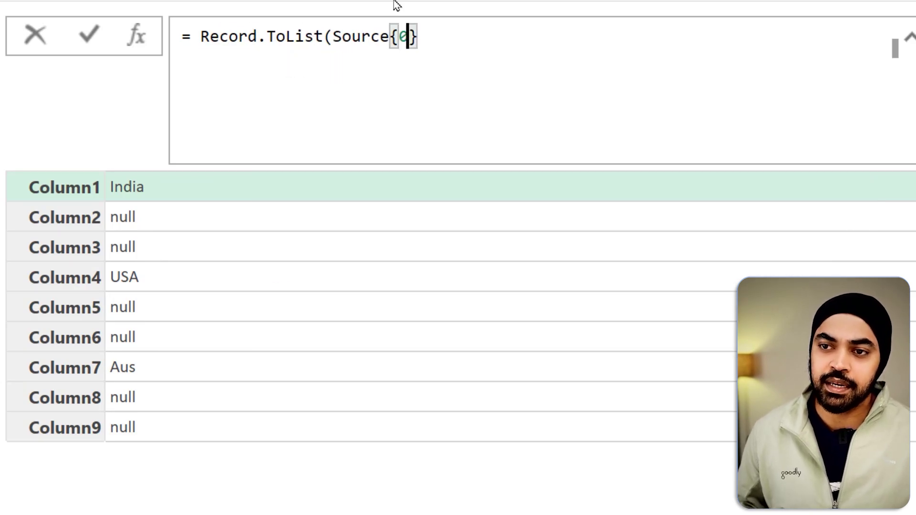
type(")")
key("Return")
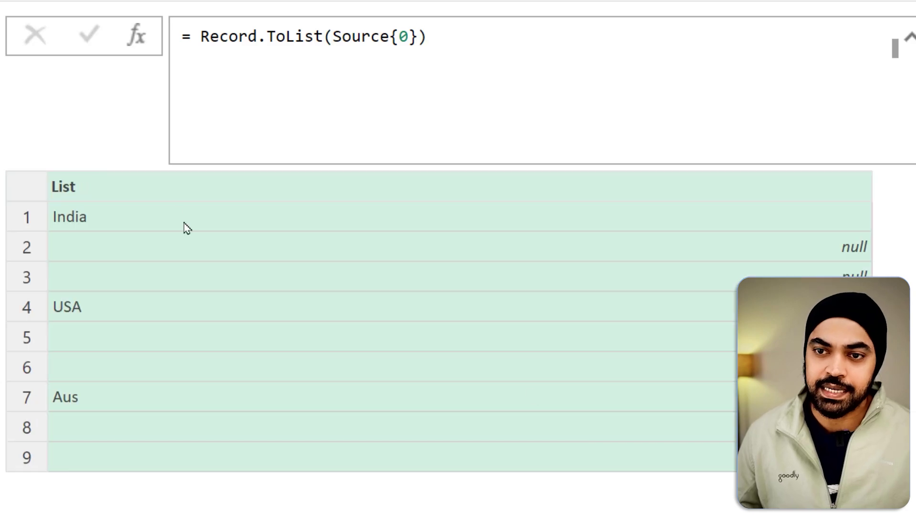
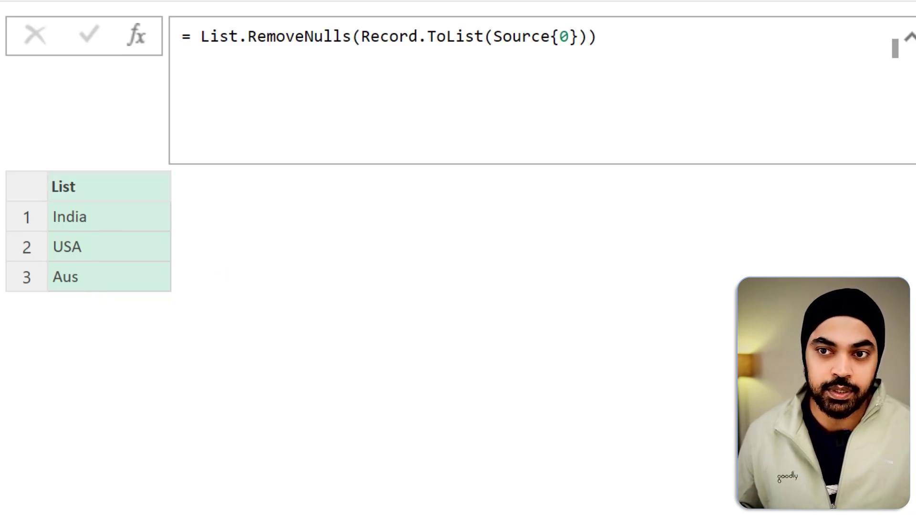
Step: Wrap the List.RemoveNulls expression in a Table.FromList function, placing the list argument on its own line
left_click(395, 24)
mouse_move(397, 24)
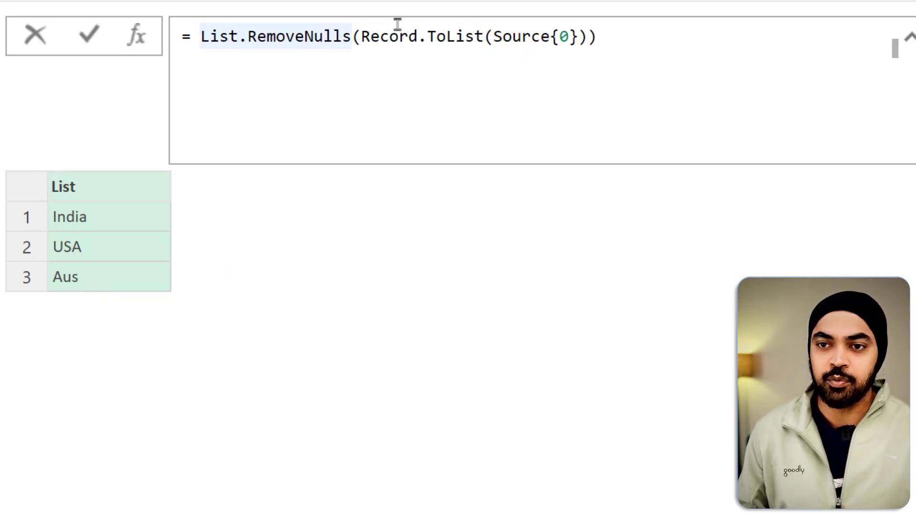
type("Table.FromList")
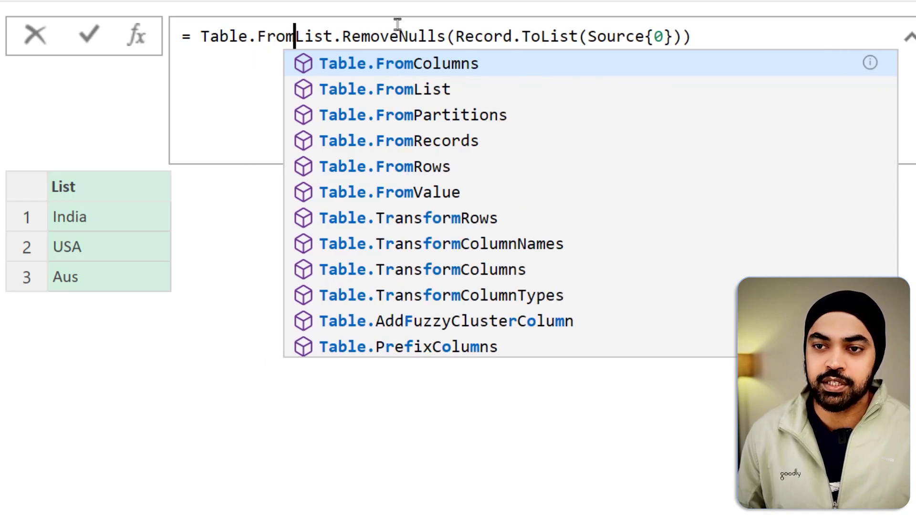
key("Escape")
type("(")
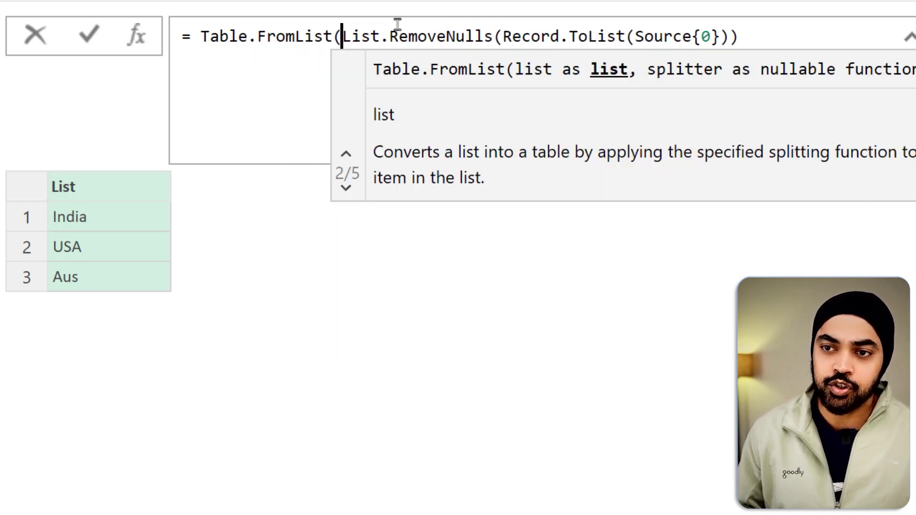
key("shift+Return")
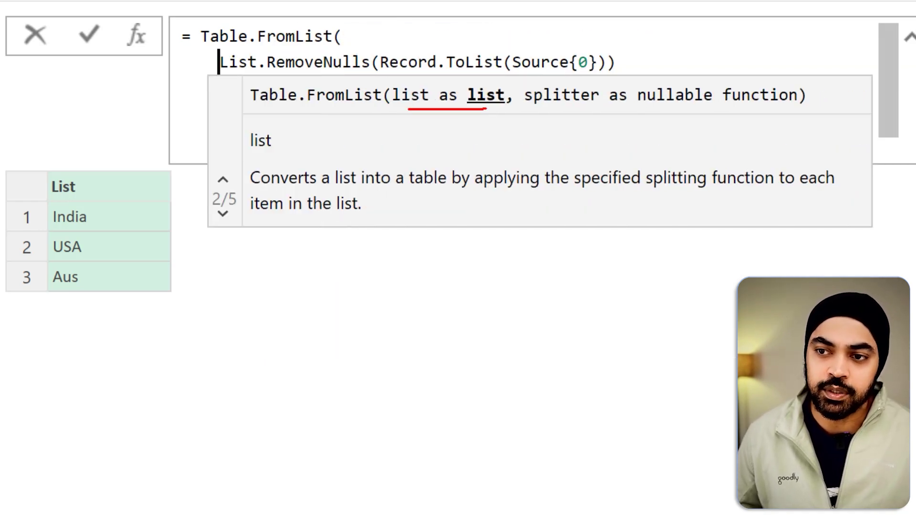
mouse_move(110, 178)
left_mouse_down()
mouse_move(38, 272)
mouse_move(108, 171)
left_mouse_up()
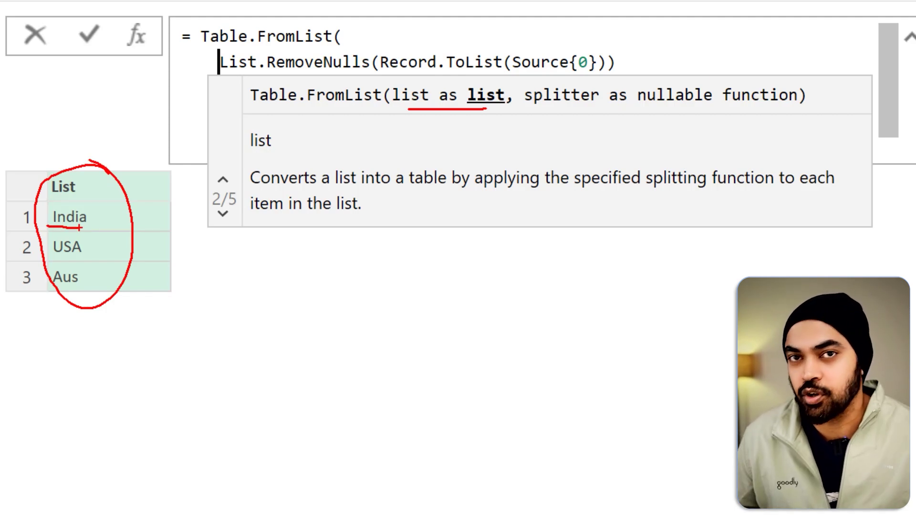
key("Escape")
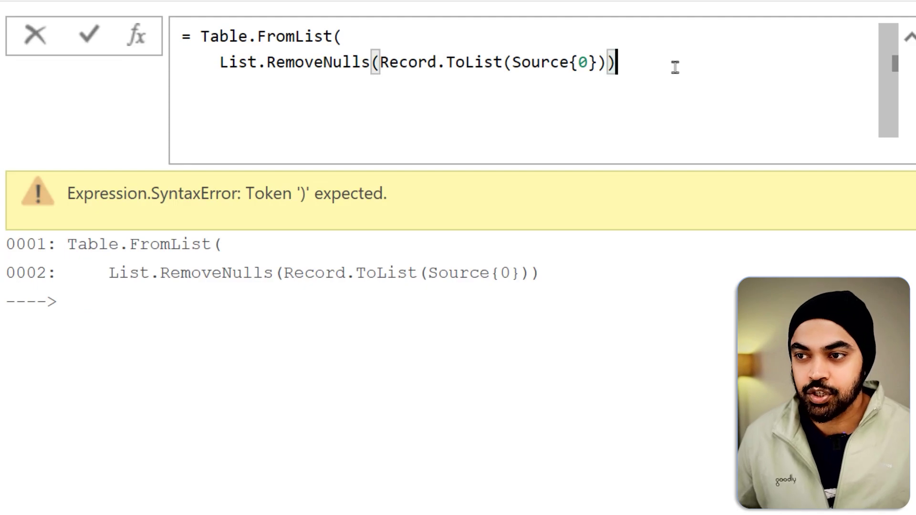
Step: Complete Table.FromList with a null splitter and the column name list {"Country"}, close the function on a new line and apply it
type(", null,")
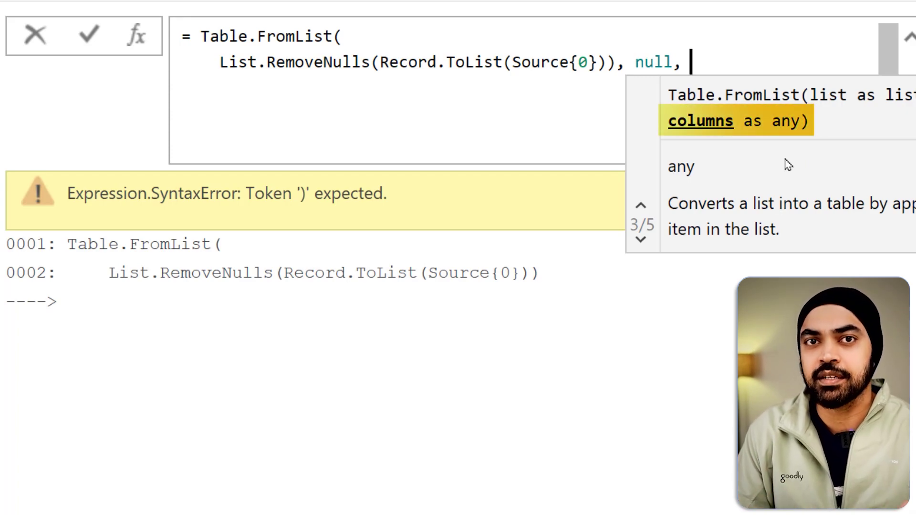
type("{\"")
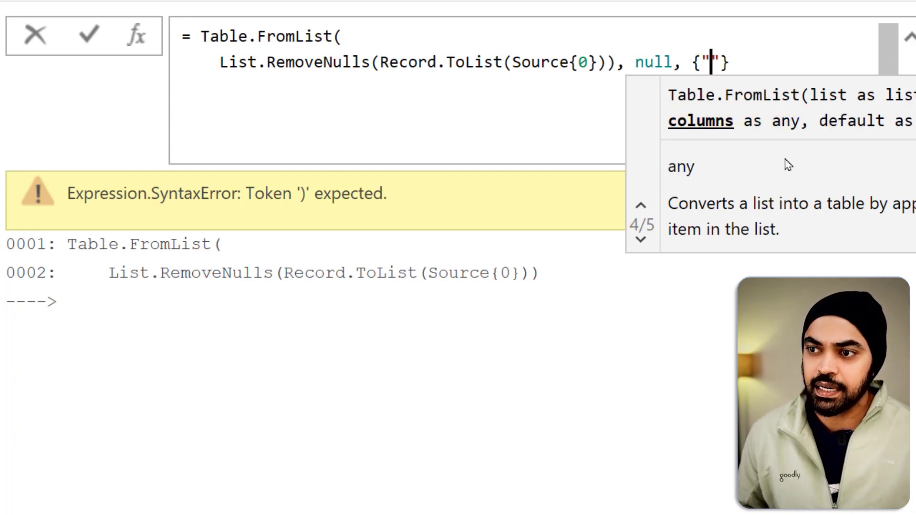
type("Country\"")
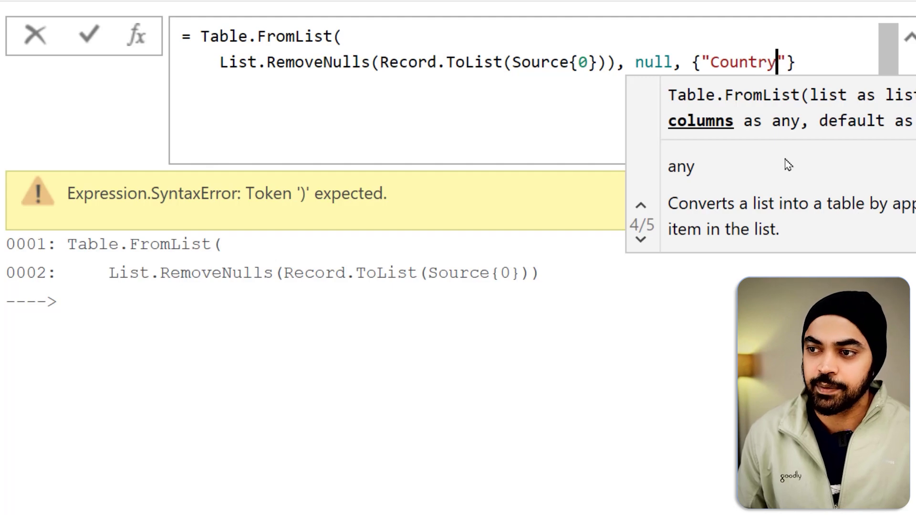
key("shift+Return")
type(")")
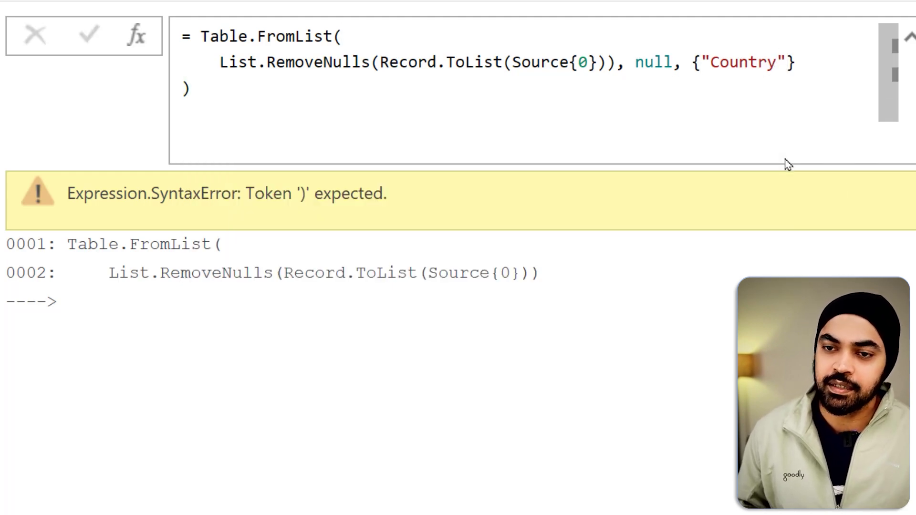
key("Return")
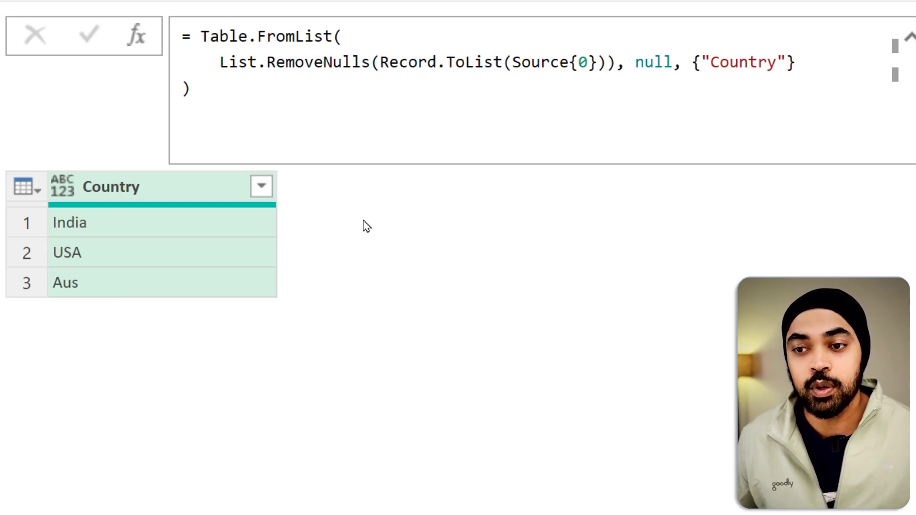
Step: Add an index column starting from 0 to the Country table and rename the new step TWIndex
mouse_move(285, 209)
left_mouse_down()
mouse_move(324, 228)
mouse_move(324, 296)
left_mouse_up()
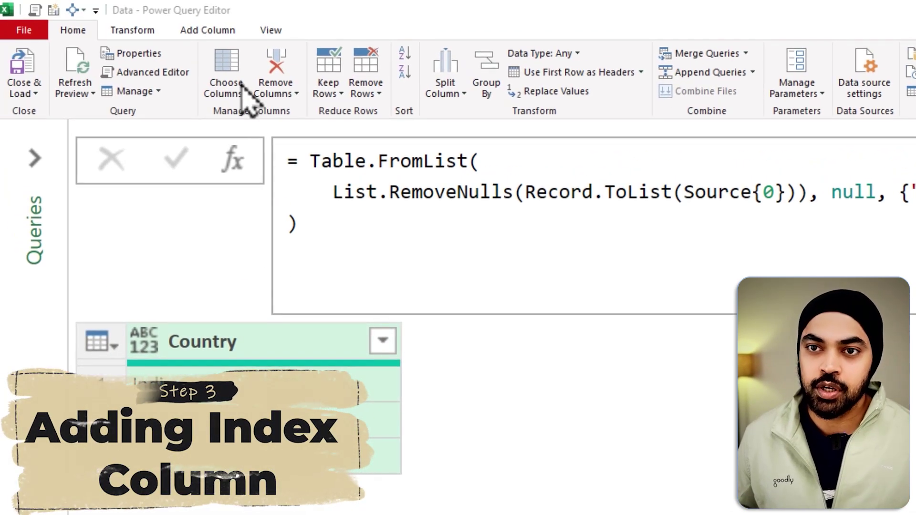
left_click(232, 34)
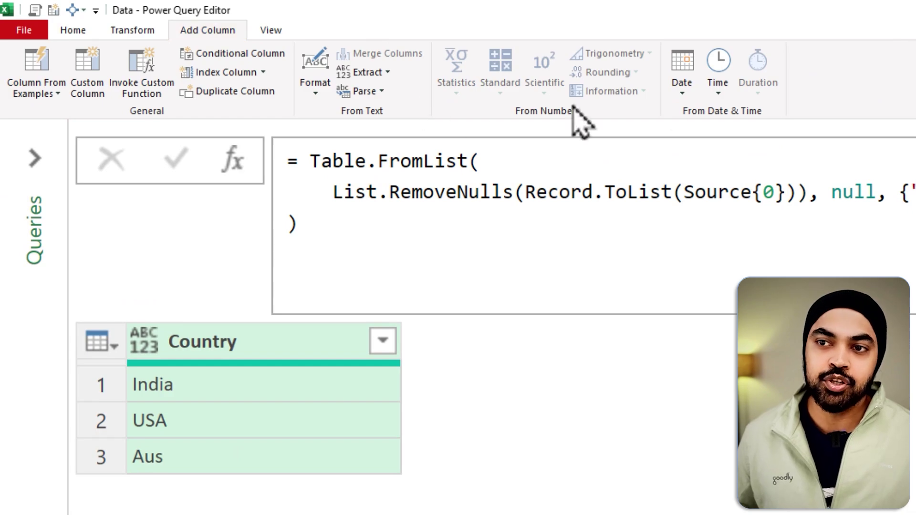
left_click(263, 72)
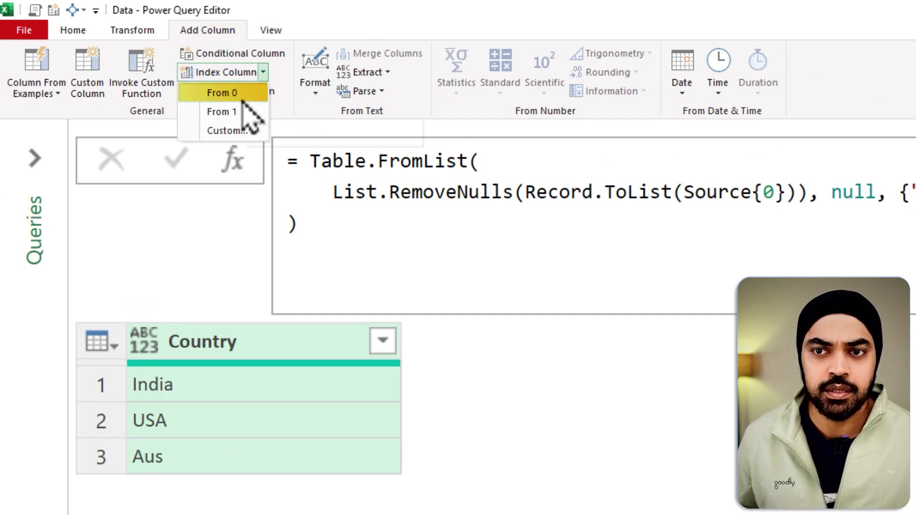
left_click(241, 95)
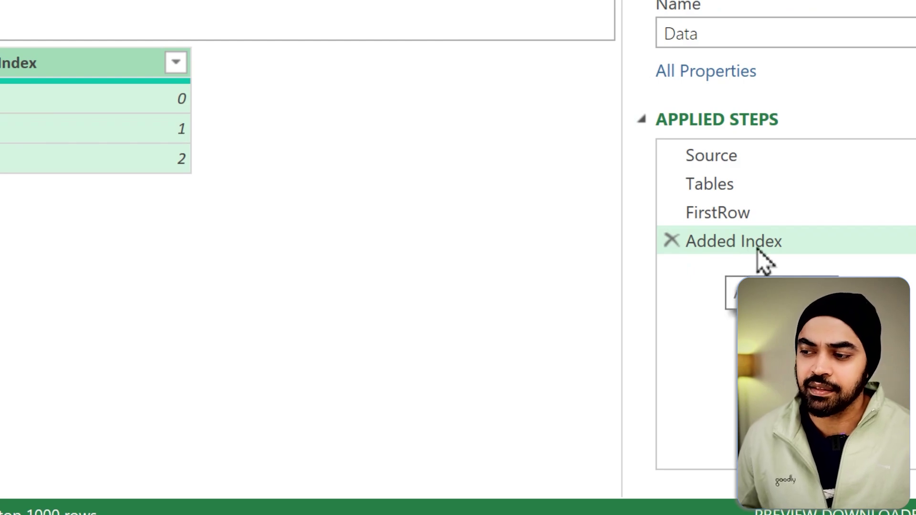
left_click(757, 249)
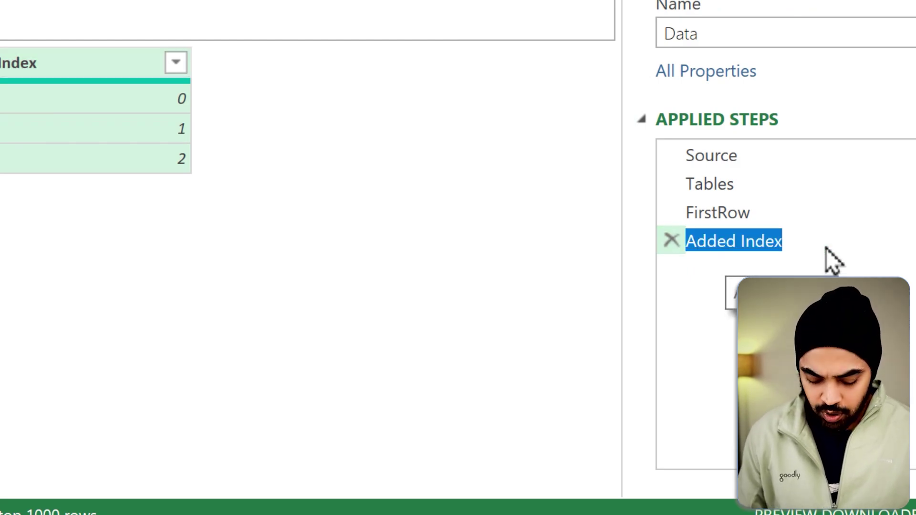
type("TWIndex'")
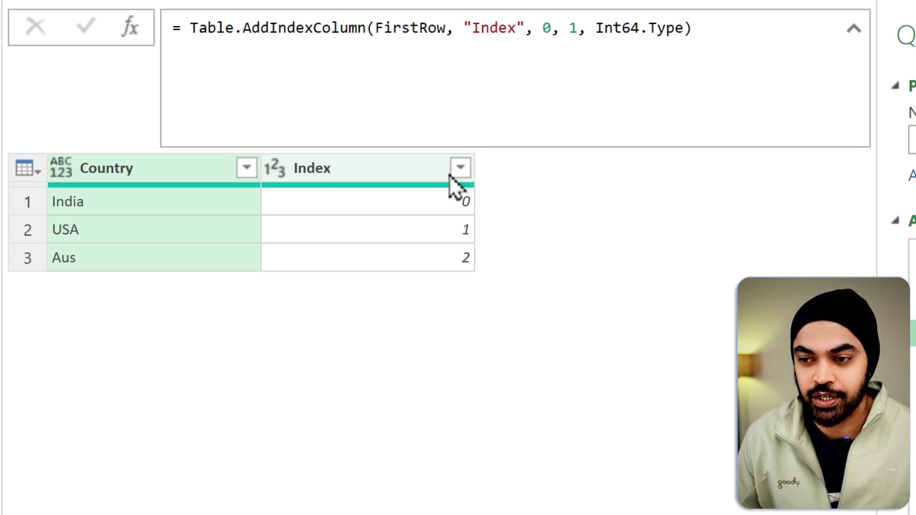
Step: Compare the Index values in the TWIndex step with the positions of the tables listed in the Tables step
left_click(445, 210)
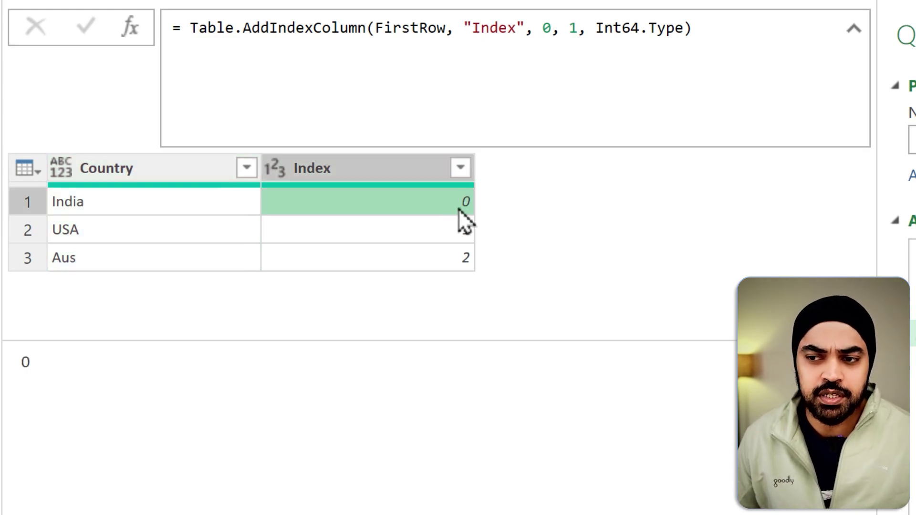
left_click_drag(432, 344, 433, 448)
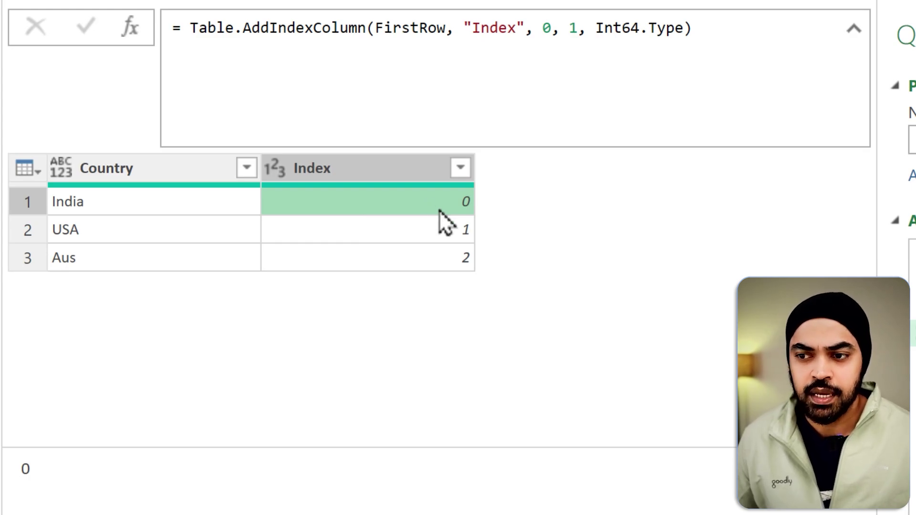
key("ctrl+2")
left_click_drag(435, 212, 489, 193)
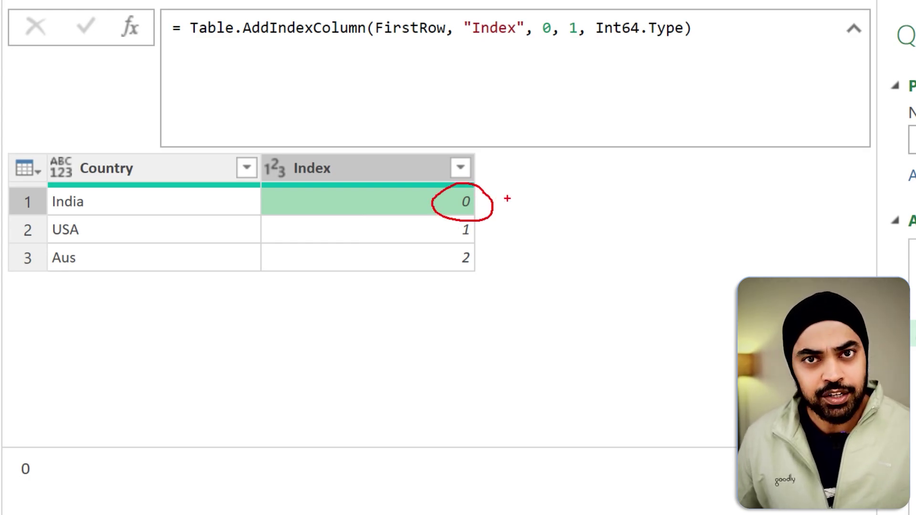
left_click_drag(842, 241, 864, 233)
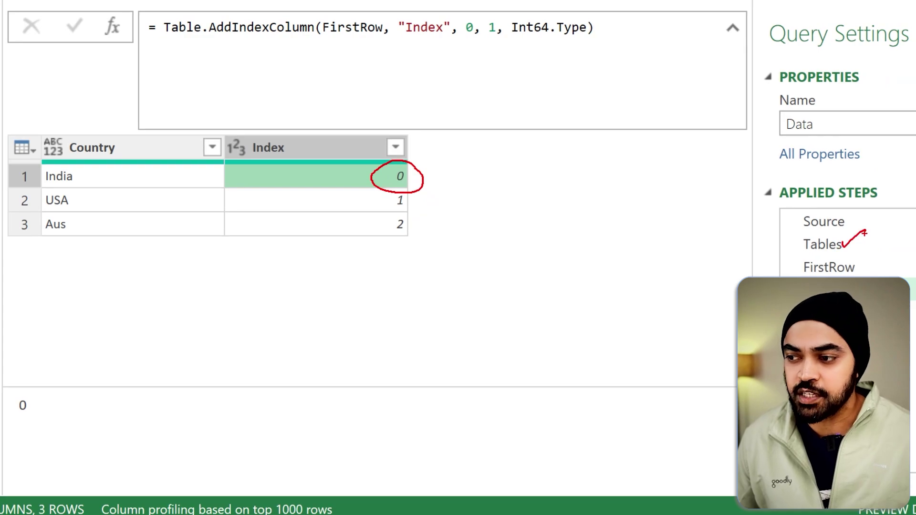
key("Escape")
left_click(829, 251)
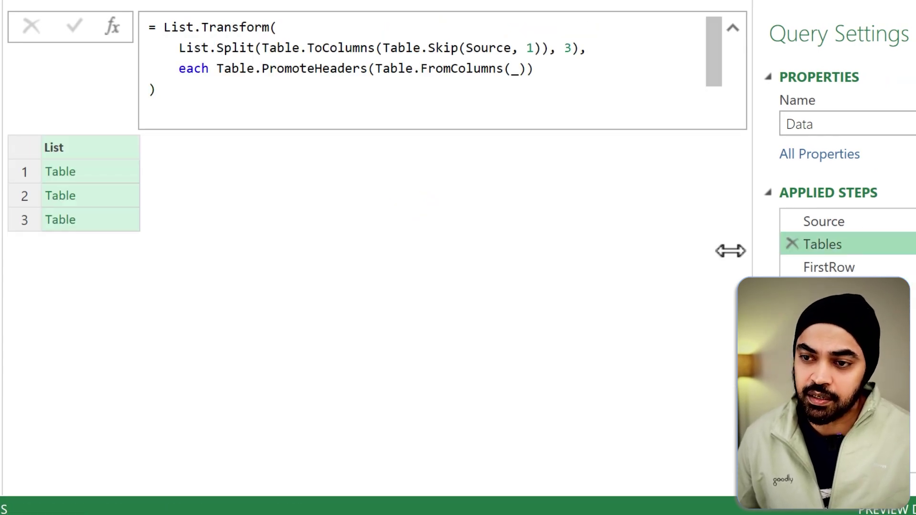
key("ctrl+2")
mouse_move(41, 164)
left_mouse_down()
mouse_move(77, 179)
mouse_move(80, 229)
left_mouse_up()
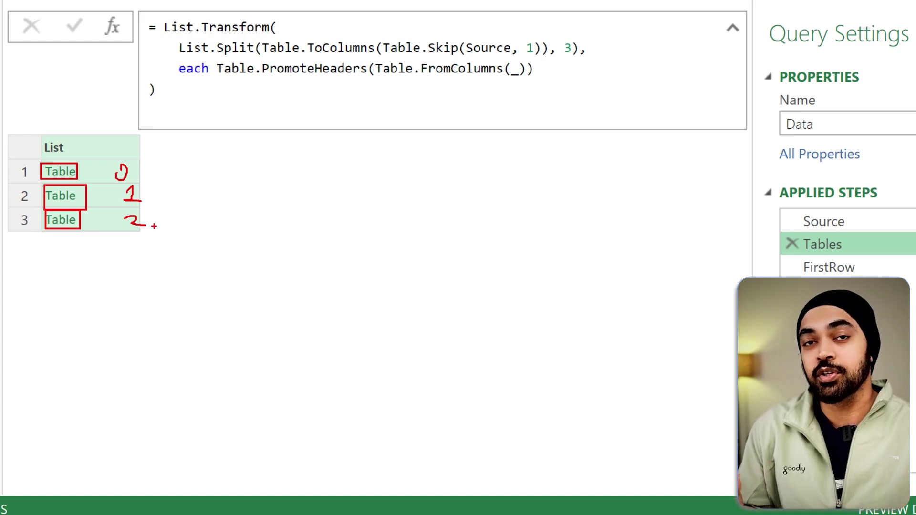
key("Escape")
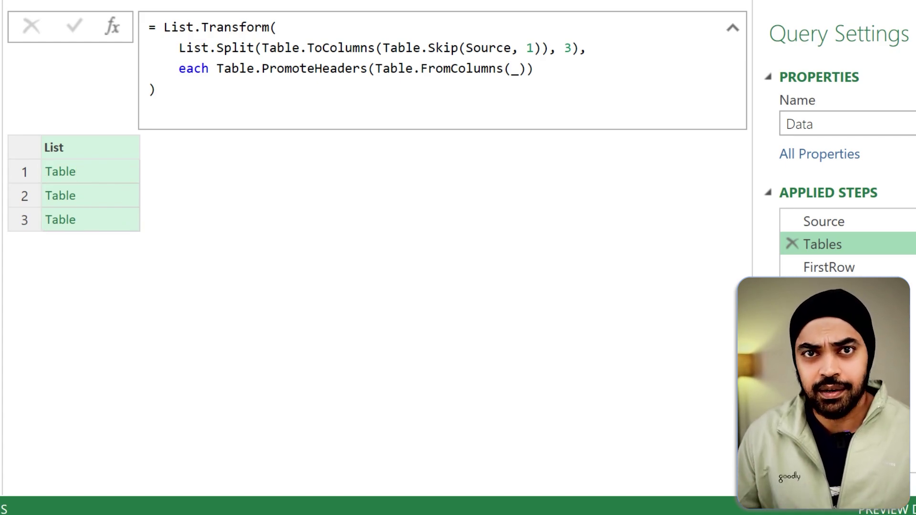
left_click(832, 290)
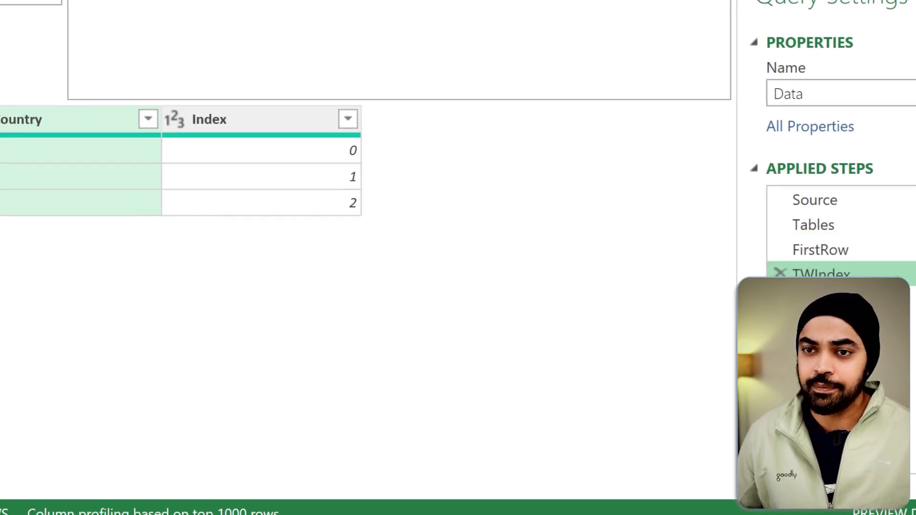
Step: Add a custom step referencing TWIndex and wrap it in Table.TransformColumns, placing the table argument on its own line
left_click(119, 27)
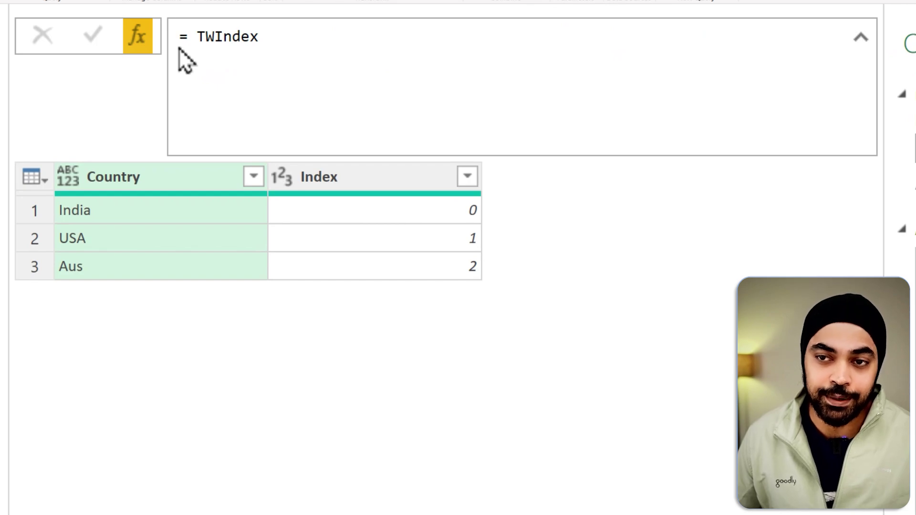
left_click_drag(457, 195, 490, 280)
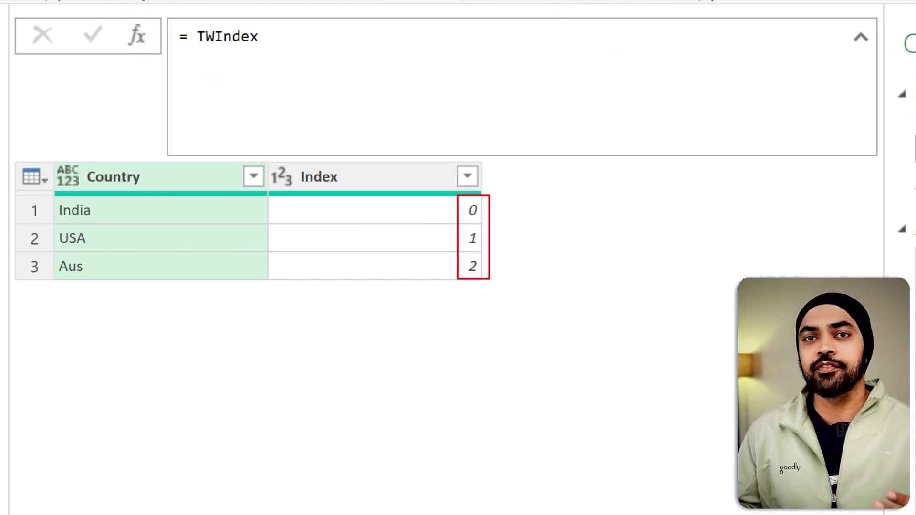
left_click_drag(770, 249, 799, 245)
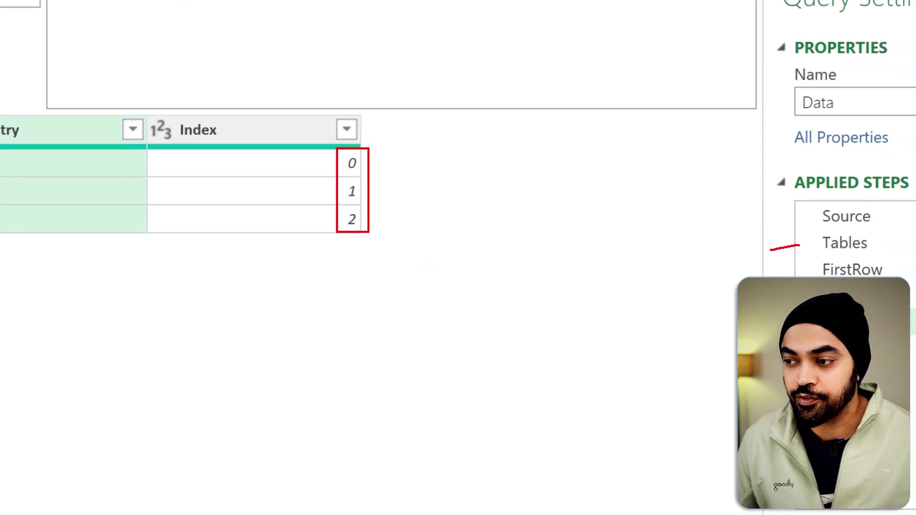
left_click(190, 37)
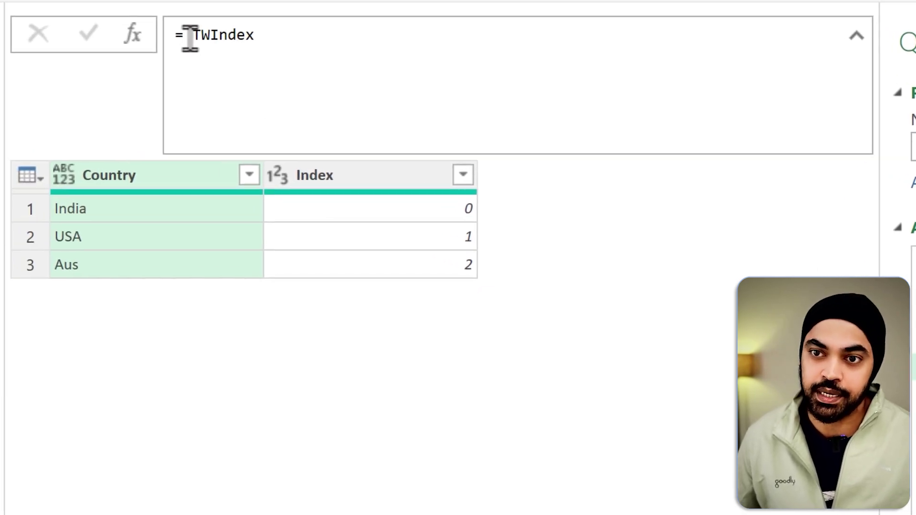
type("Table.")
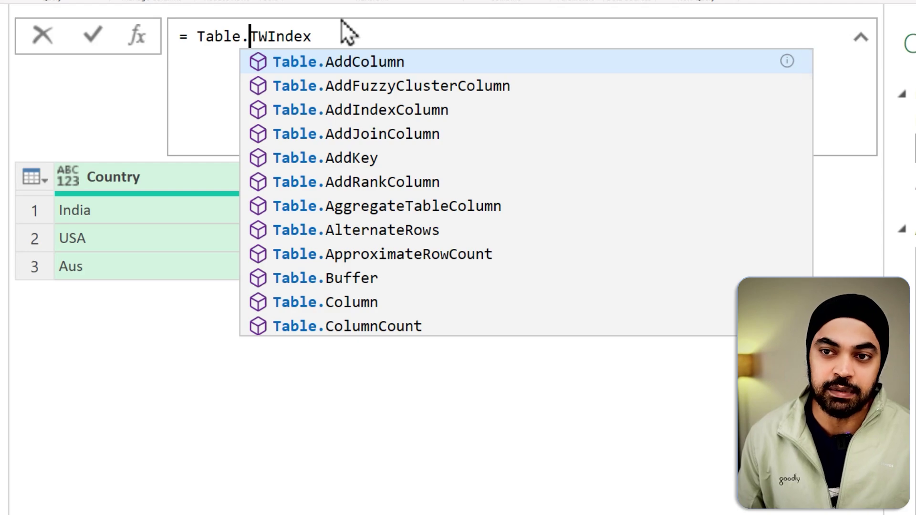
type("Transfor")
type("mColumns(T")
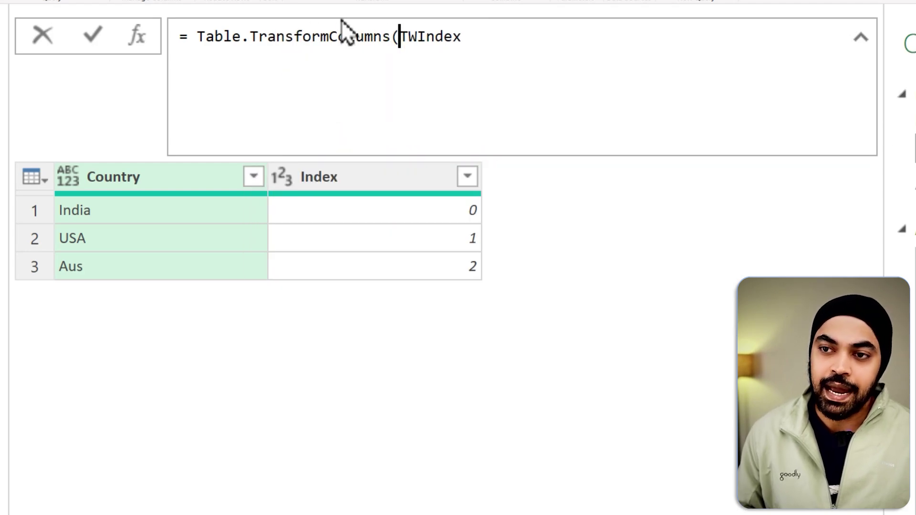
key("Return")
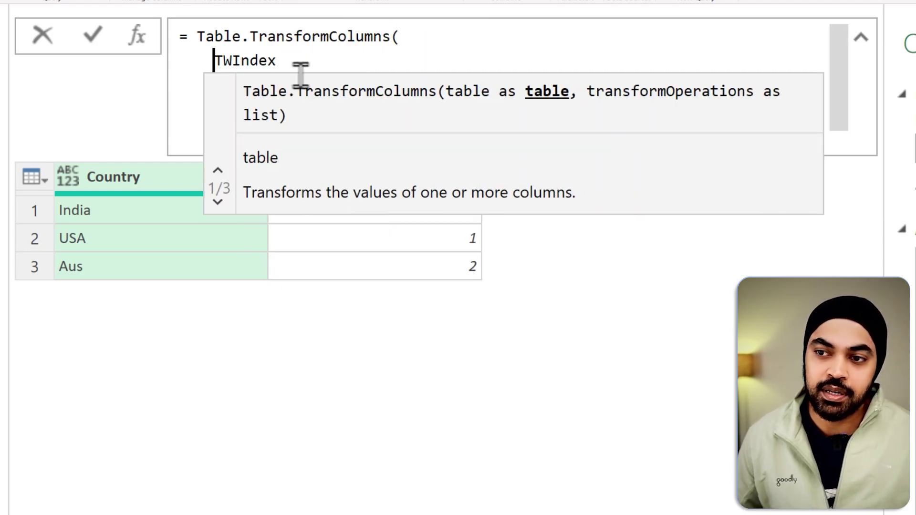
left_click(314, 60)
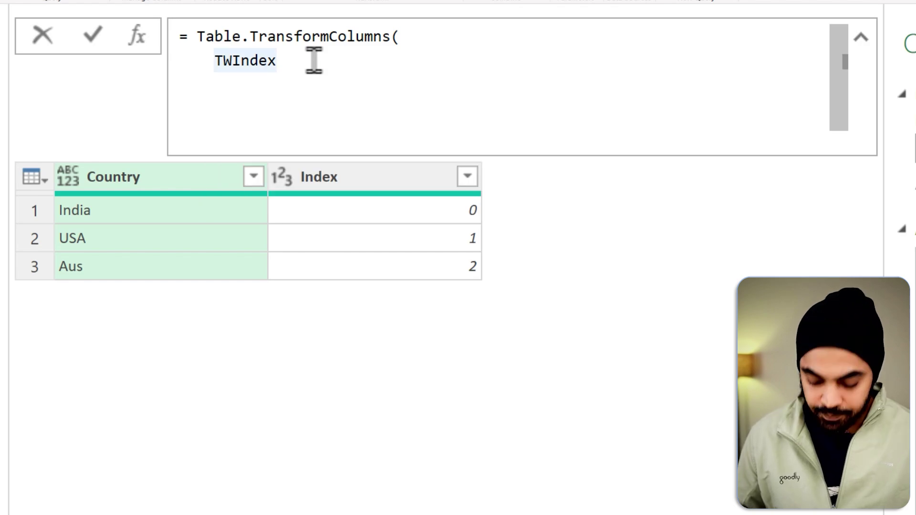
type(",")
key("Return")
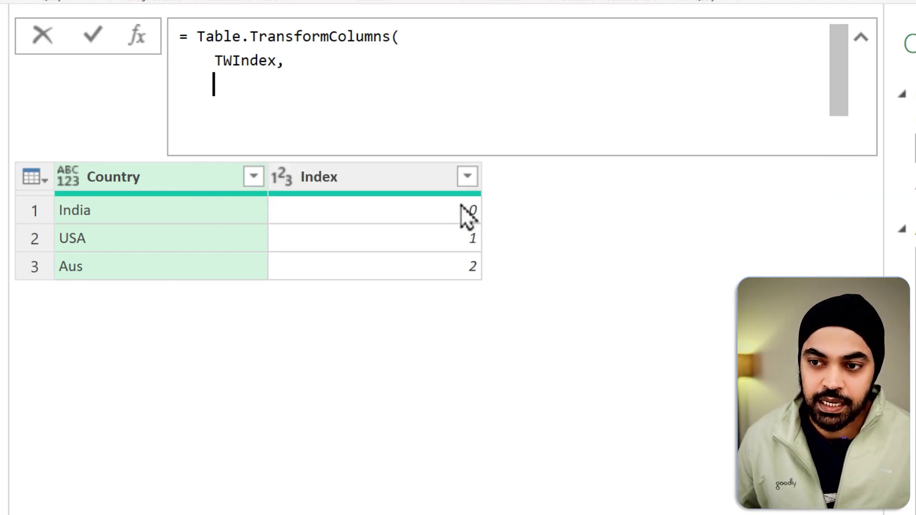
Step: Add the transformation list {"Index", each _}, close the Table.TransformColumns function on a new line and apply the formula
type("{\"Index\"")
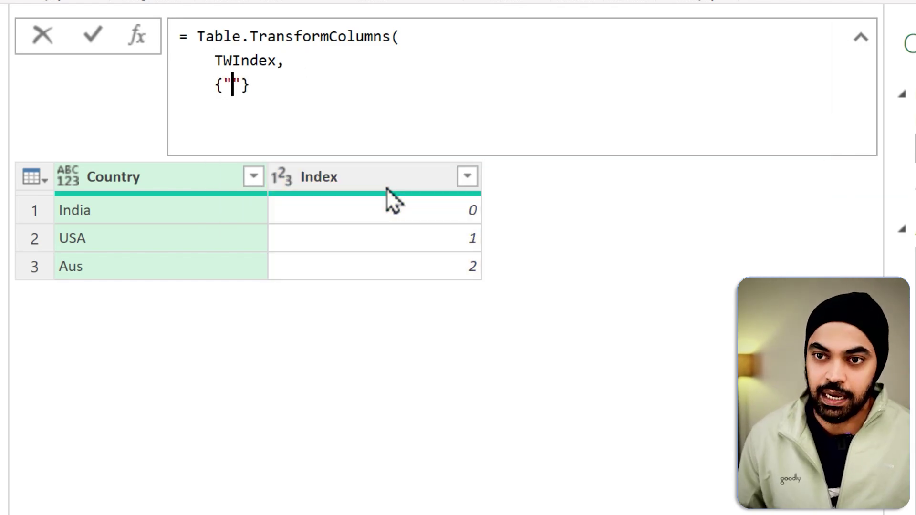
type(", each ")
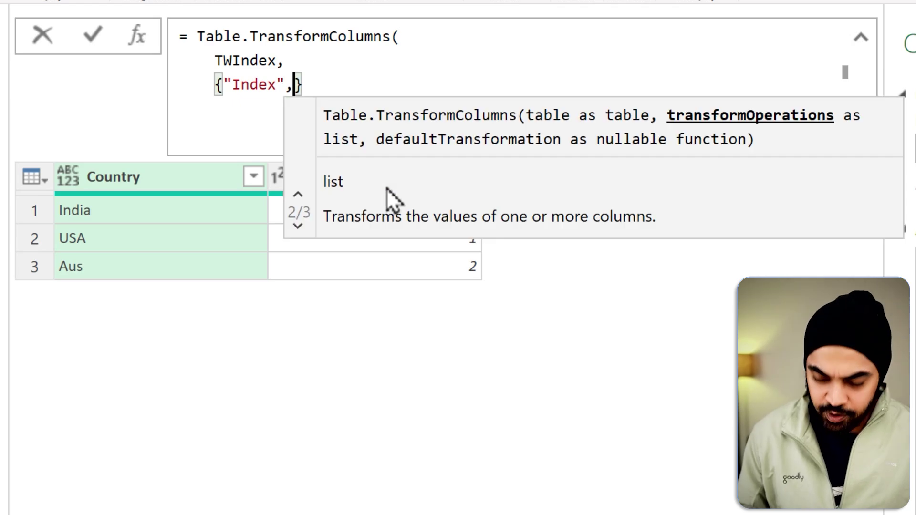
type("_")
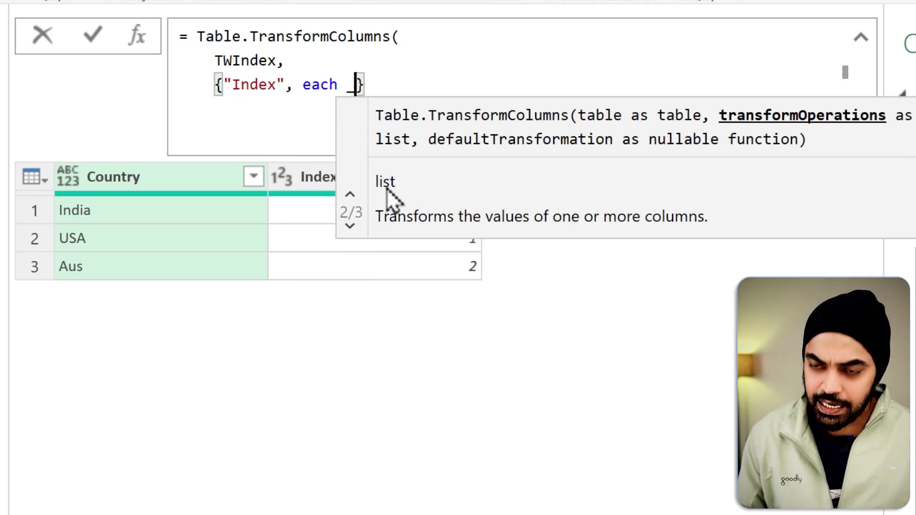
key("Right")
key("Return")
type(")")
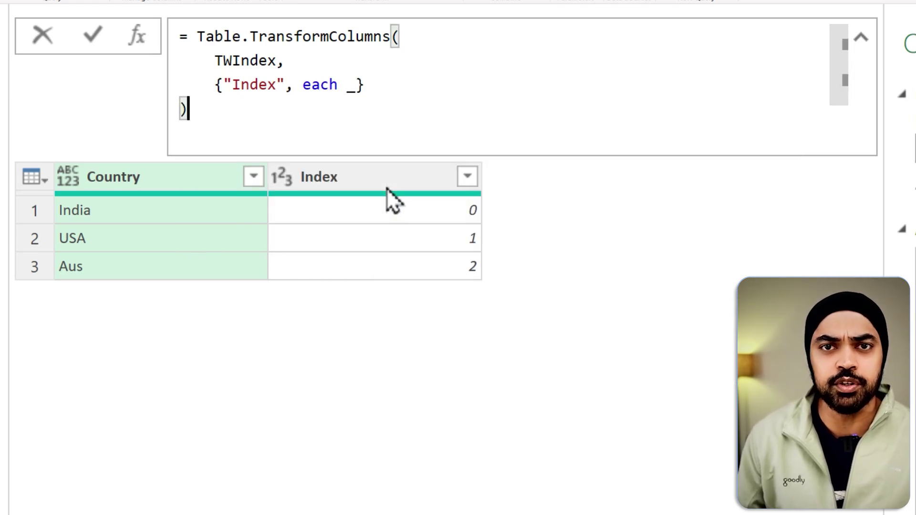
left_click(720, 279)
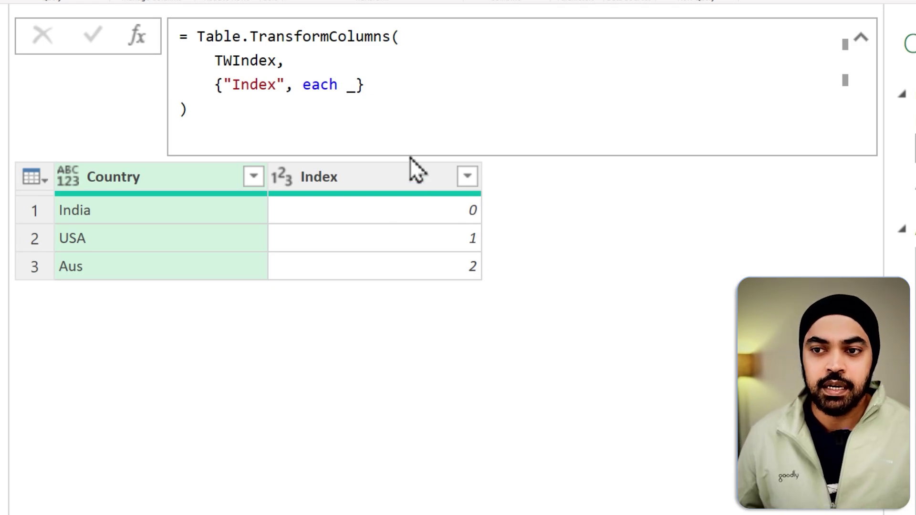
Step: Change the Index transformation to each Tables{_} so every index value looks up its matching table, and apply the formula
left_click(349, 86)
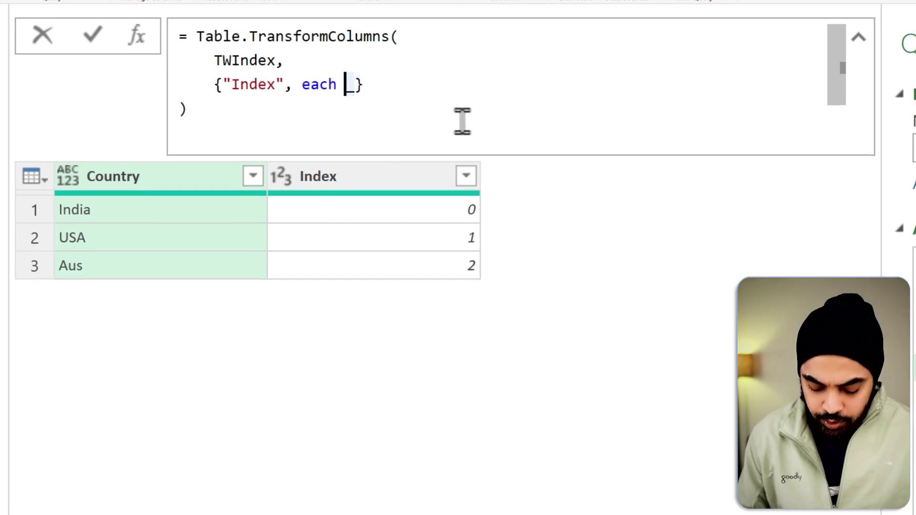
type("Table")
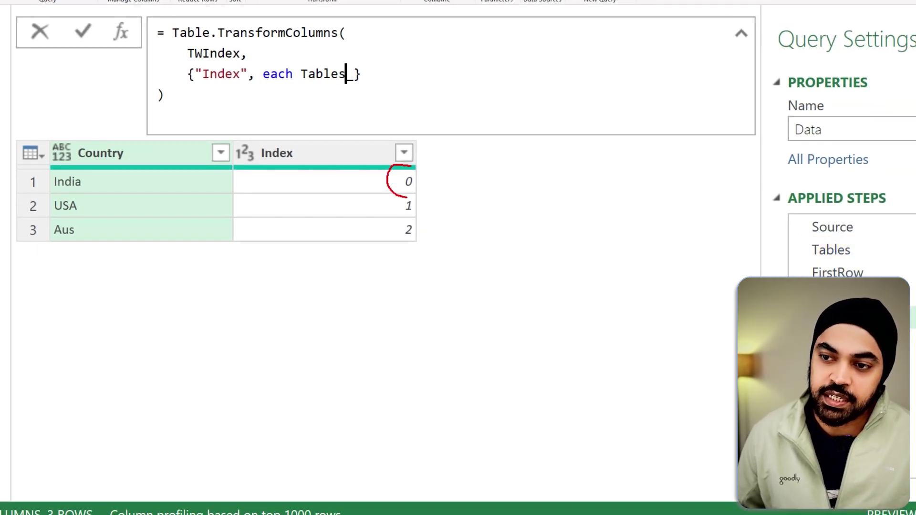
type("s")
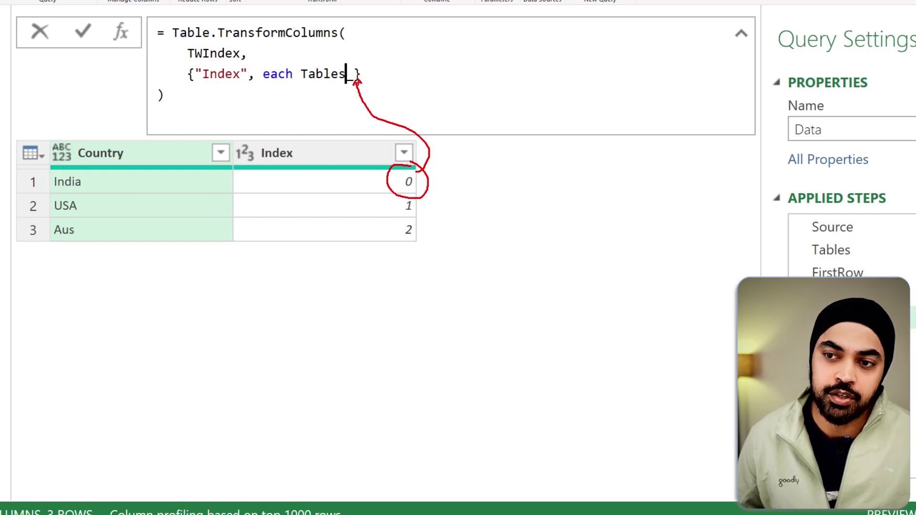
key("Escape")
left_click(348, 75)
type("{")
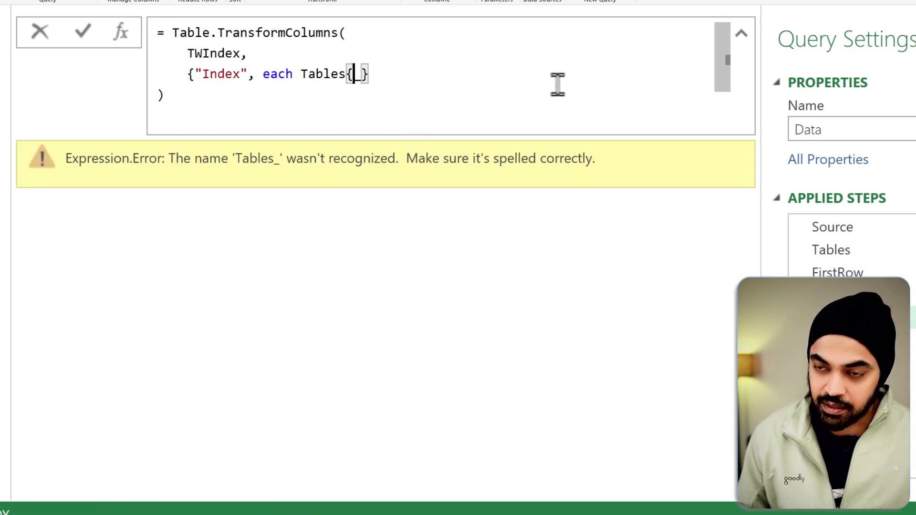
key("Down")
key("Up")
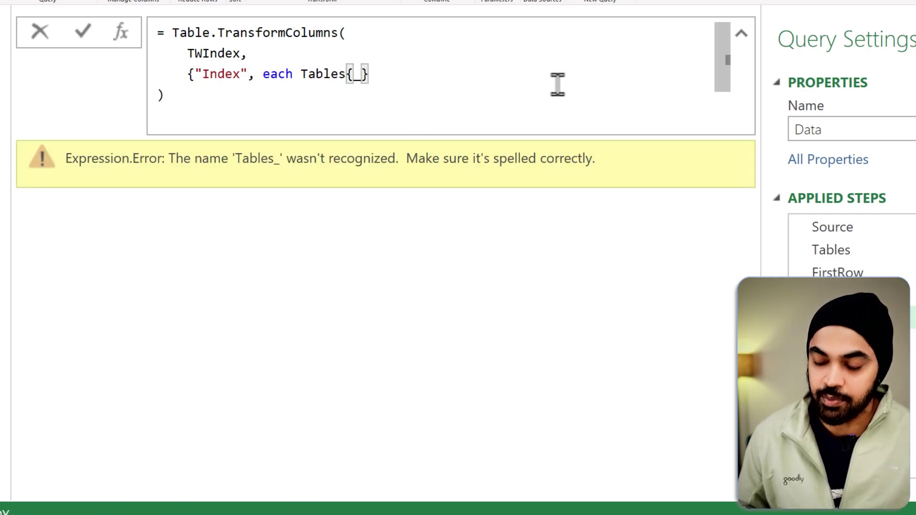
type("}")
key("Return")
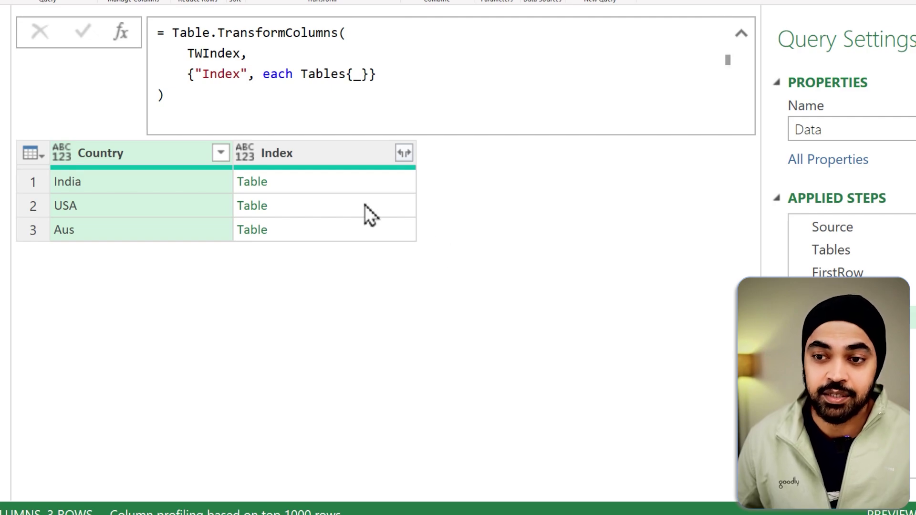
Step: Check the India, USA and Aus rows against the nested tables in their Index cells
left_click(148, 185)
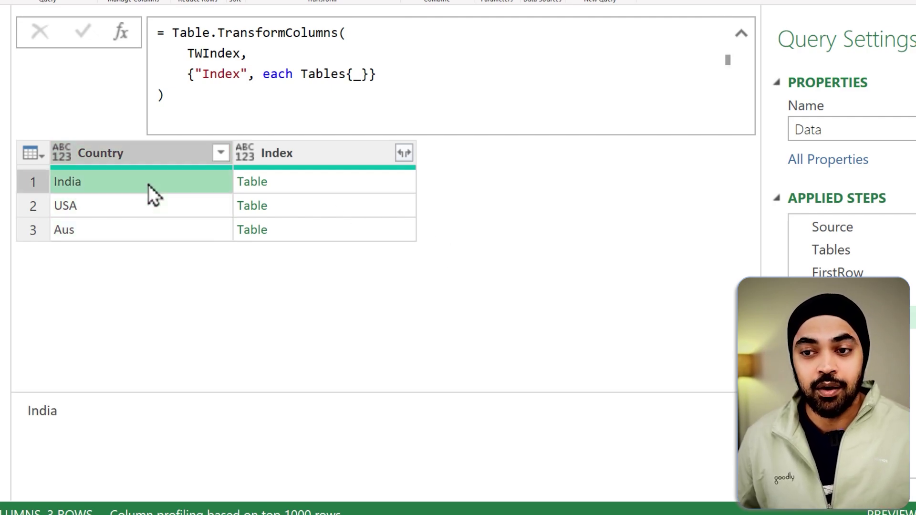
left_click(350, 182)
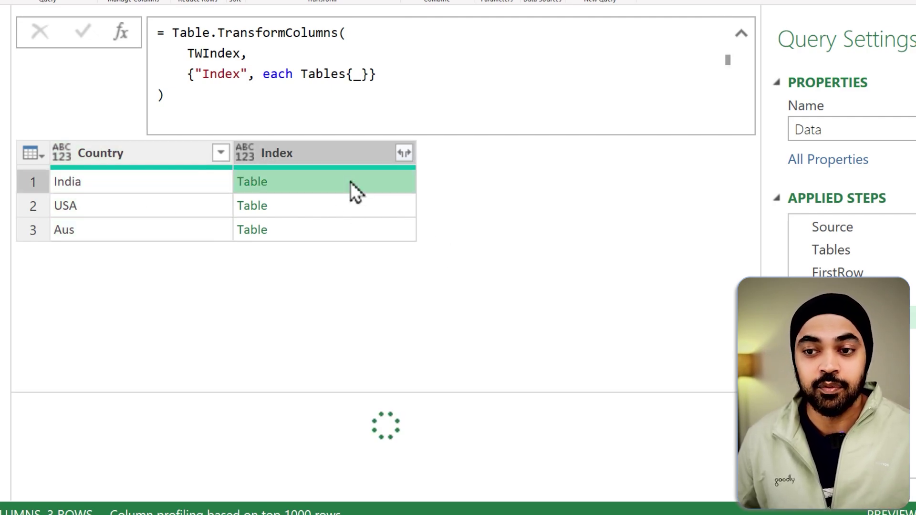
left_click(141, 208)
left_click(339, 210)
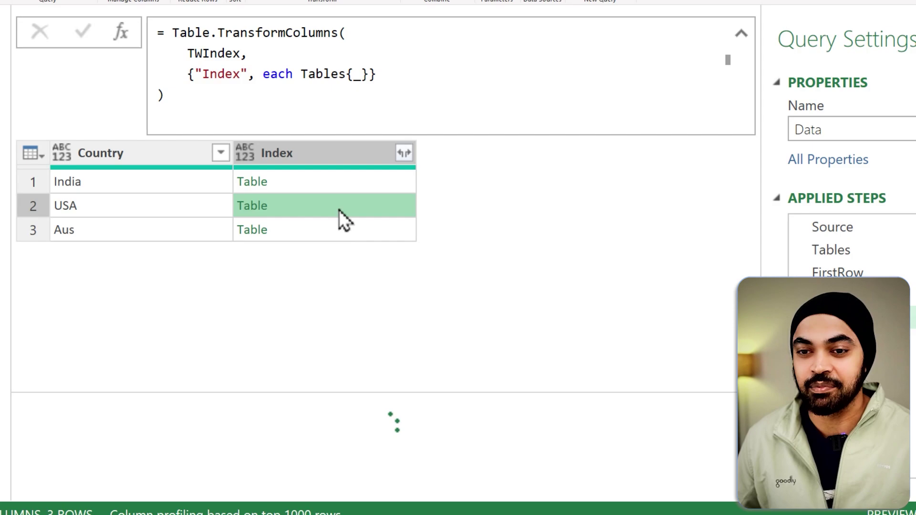
left_click(147, 238)
left_click(321, 239)
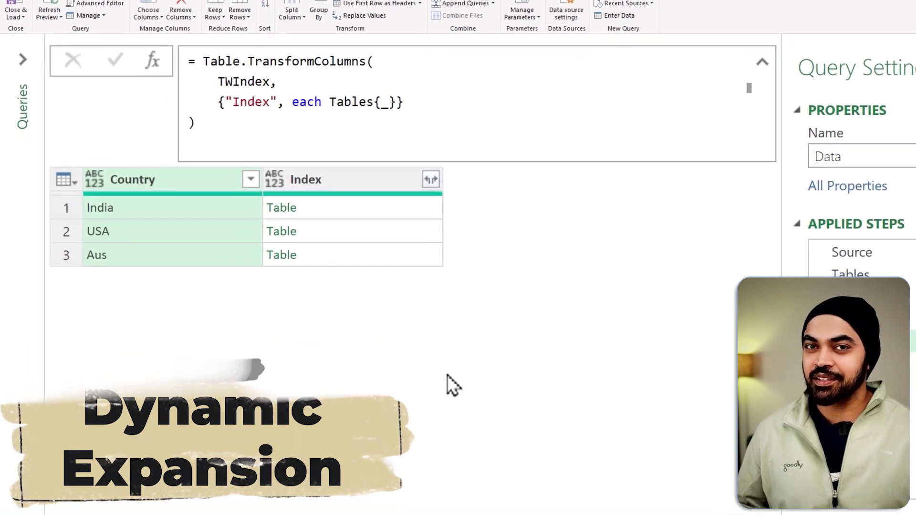
Step: Expand the Index column's tables into Product, Value and Sh%, without using the original column name as prefix
left_click(431, 179)
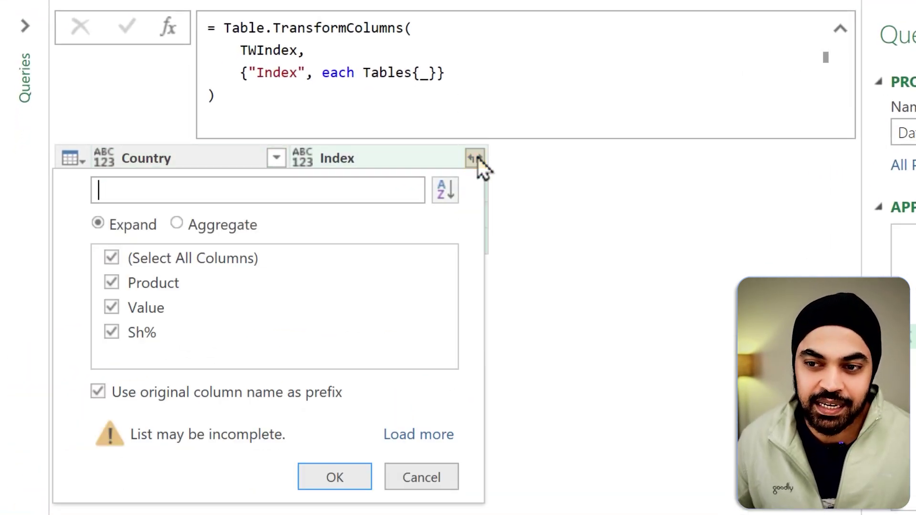
left_click(239, 396)
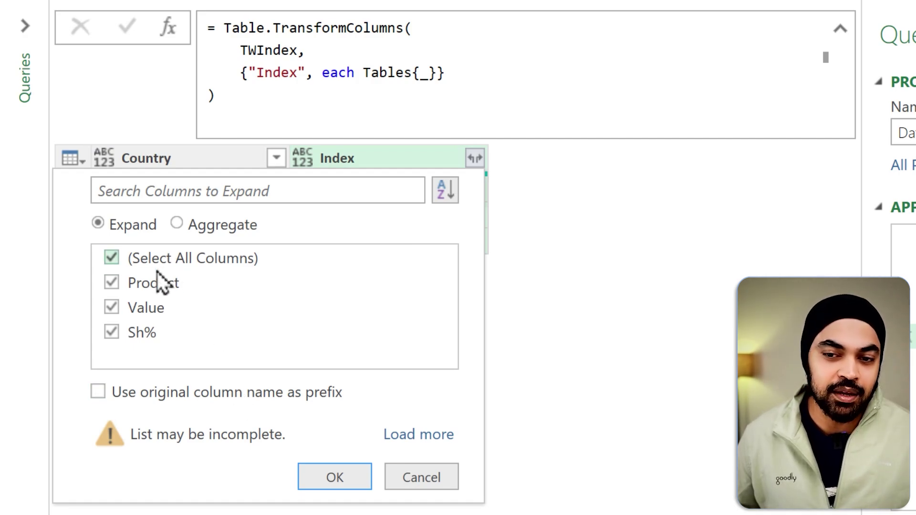
left_click(353, 480)
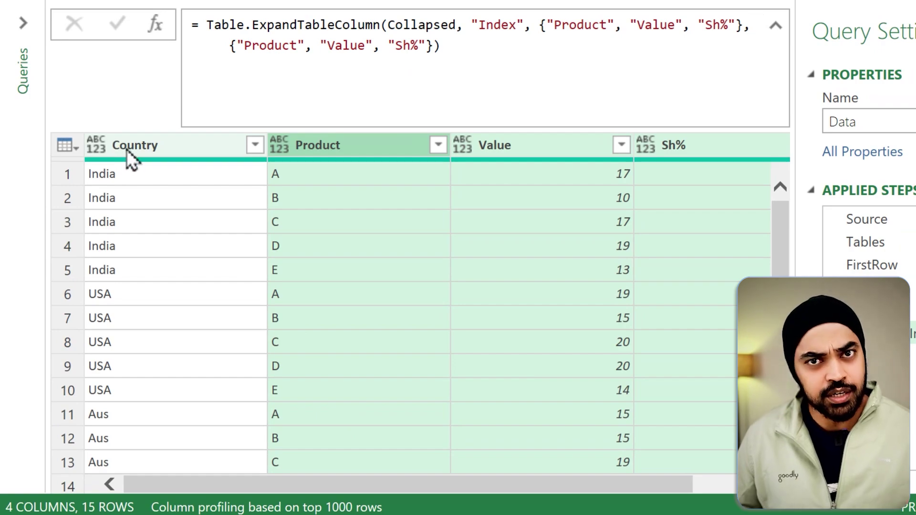
Step: Compare the column names hard-coded in the expansion formula with the headers in the Source step and the first table of the Tables step
left_click(126, 150)
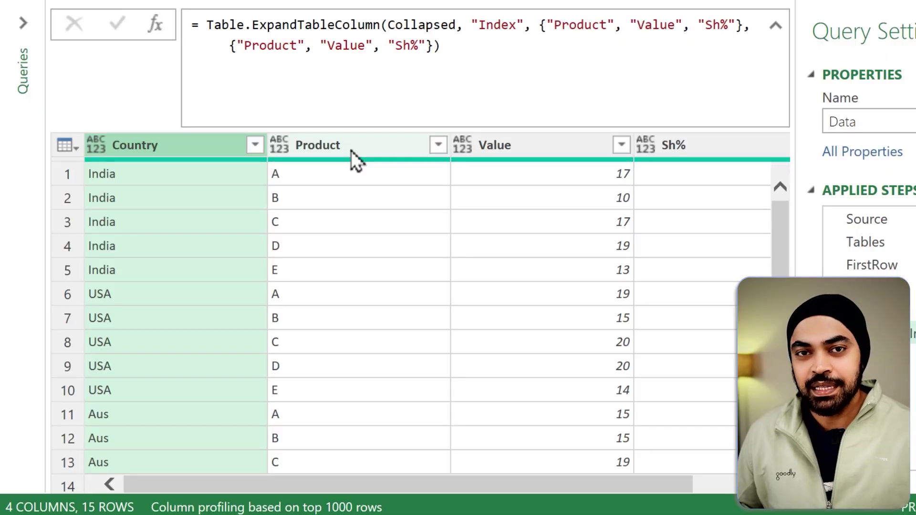
left_click(912, 222)
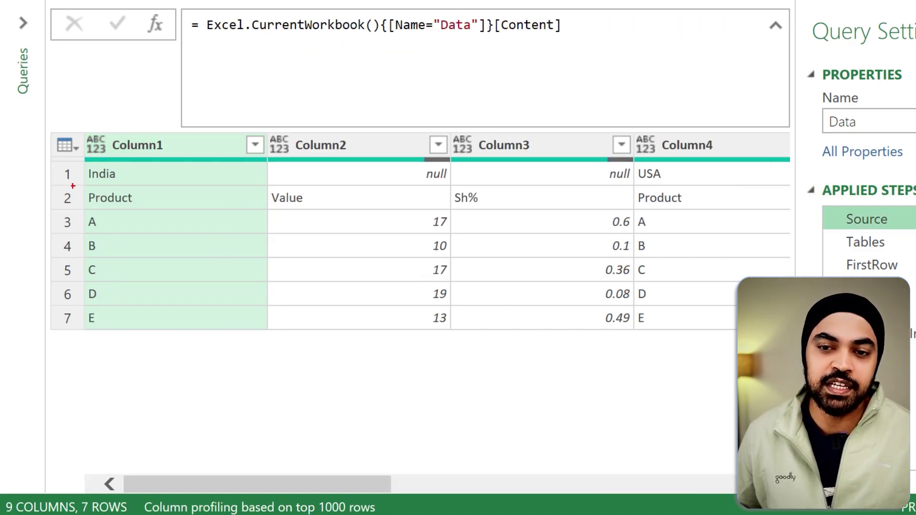
left_click_drag(80, 187, 569, 209)
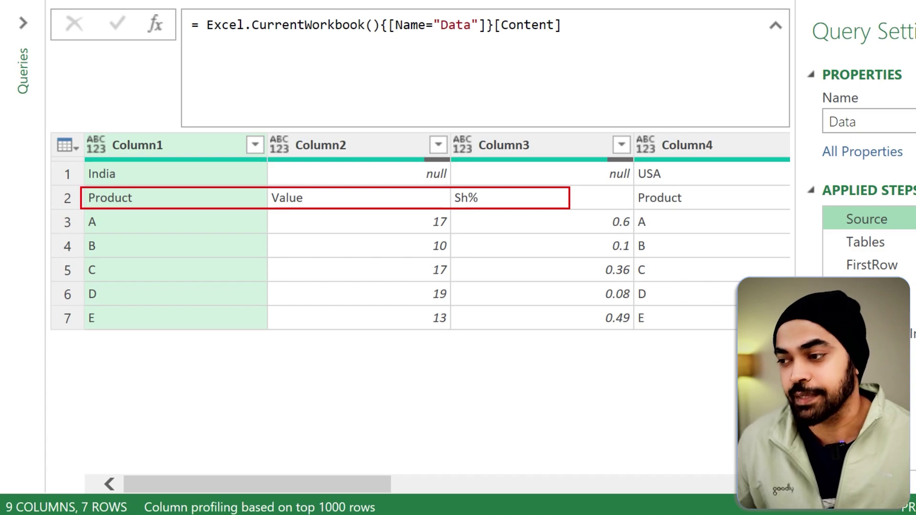
left_click(911, 333)
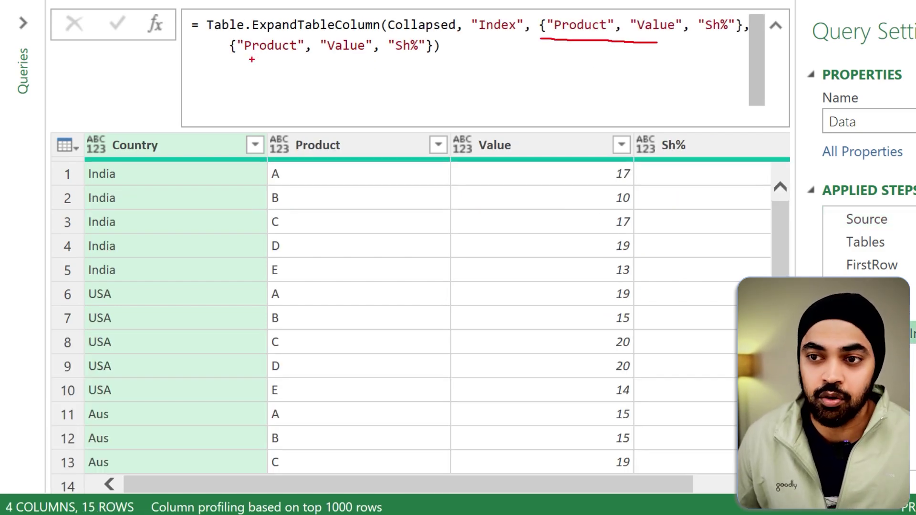
left_click_drag(251, 60, 383, 55)
key("Escape")
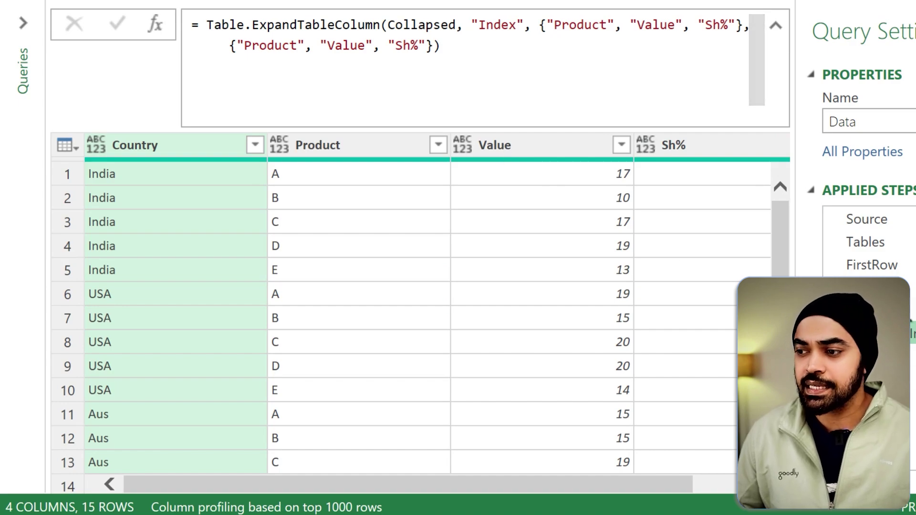
left_click(877, 243)
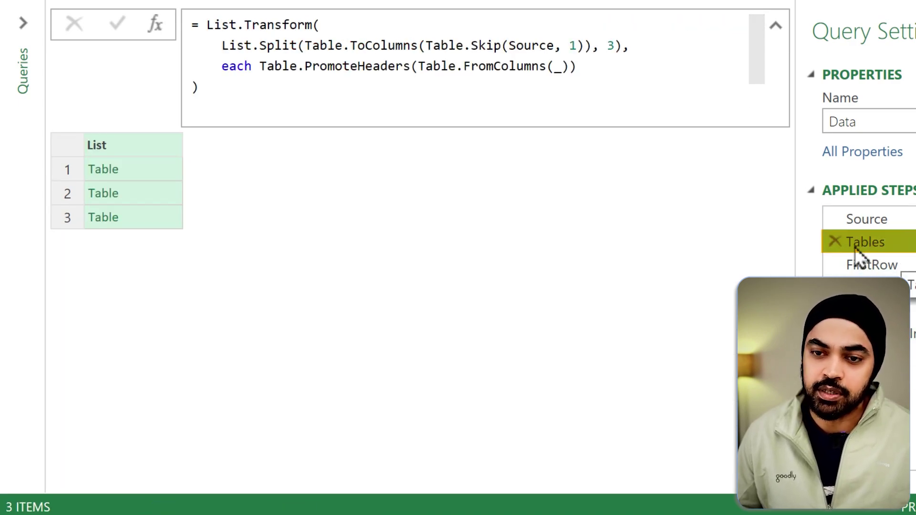
left_click(138, 170)
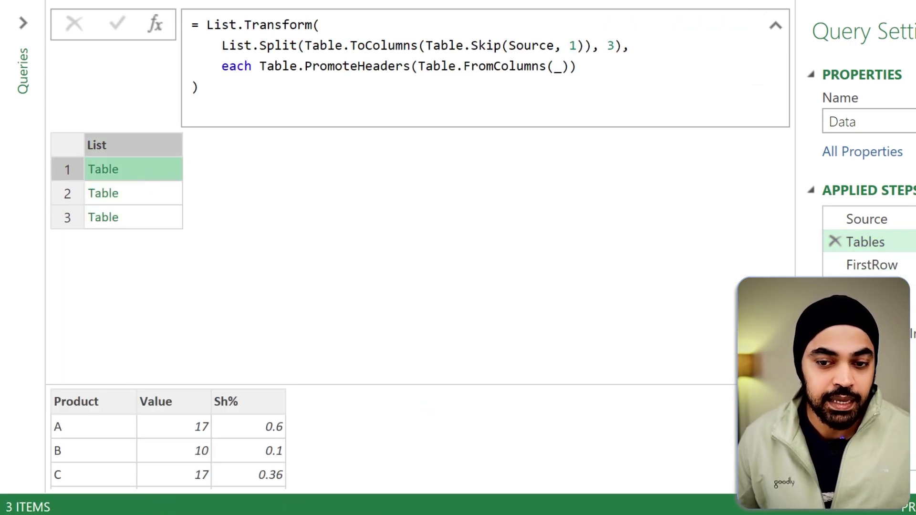
mouse_move(53, 383)
left_mouse_down()
mouse_move(144, 409)
mouse_move(253, 416)
mouse_move(286, 398)
mouse_move(657, 386)
mouse_move(844, 354)
mouse_move(848, 345)
left_mouse_up()
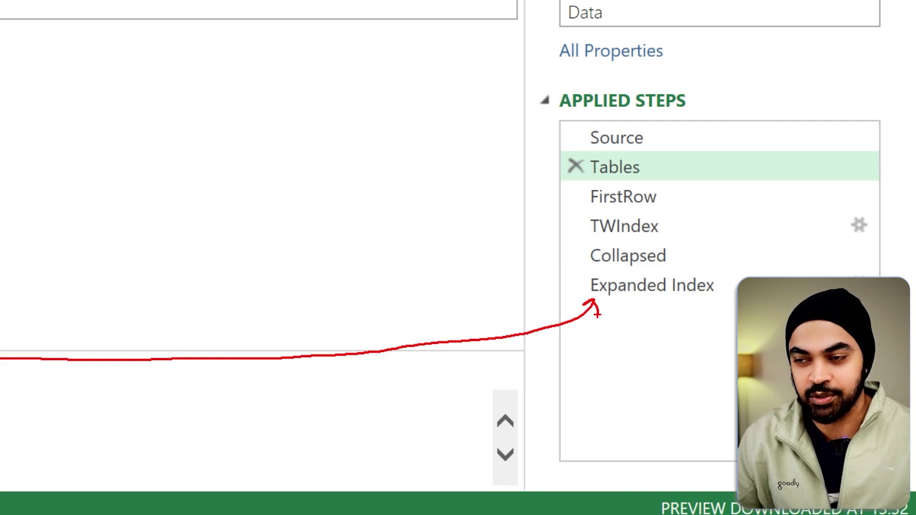
Step: Replace both hard-coded column name lists in the Expanded Index formula with a reference to the Tables step
left_click(646, 301)
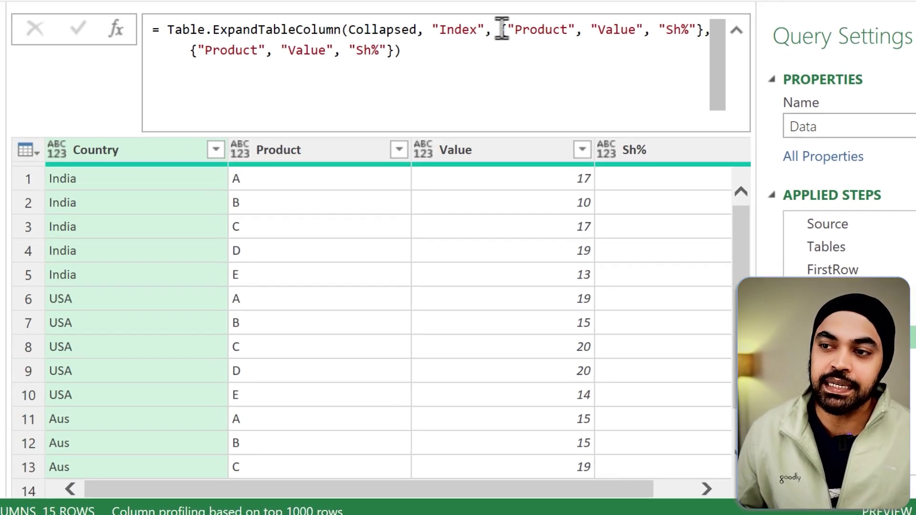
left_click_drag(501, 28, 507, 75)
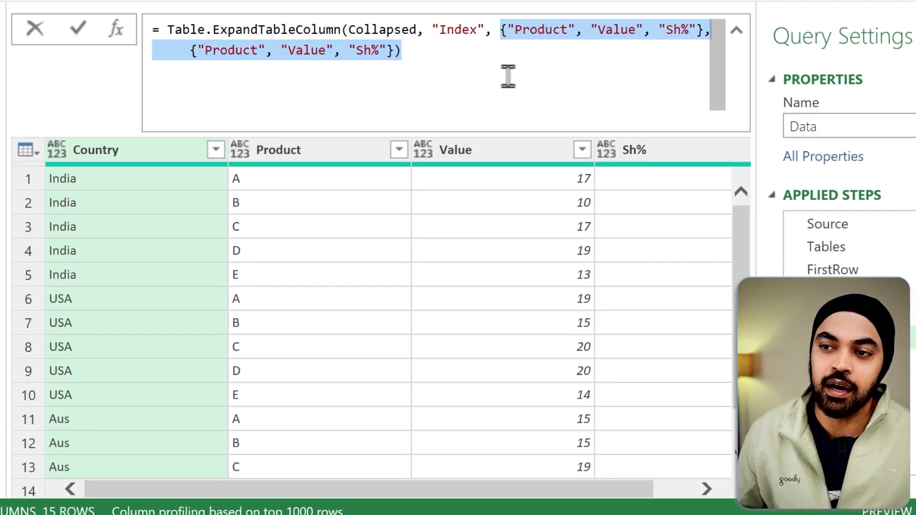
key("Delete")
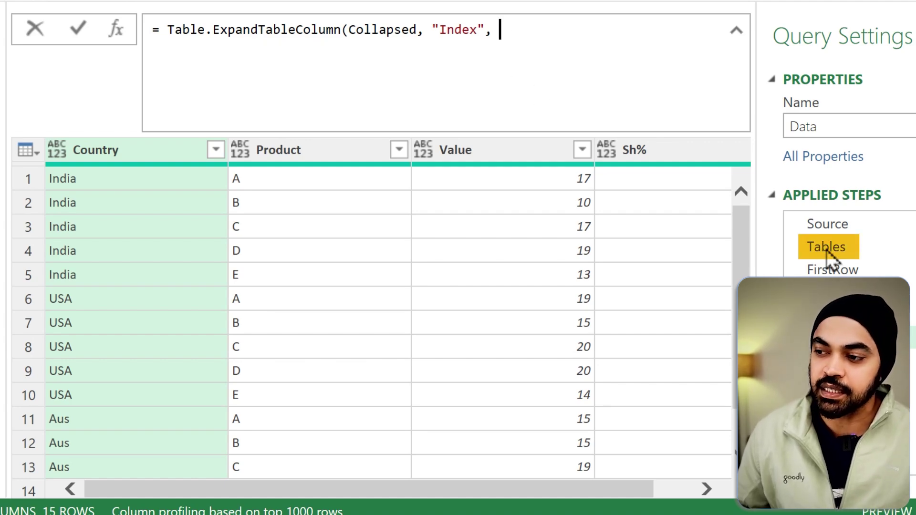
type("Tables")
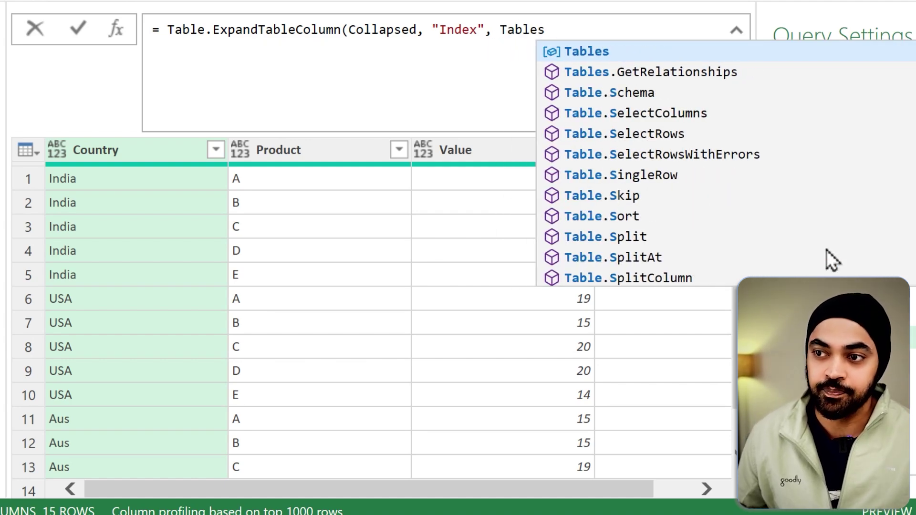
key("Return")
Step: Check the list in the Tables step and add {0} after Tables in the Expanded Index formula to reference its first table
left_click(839, 251)
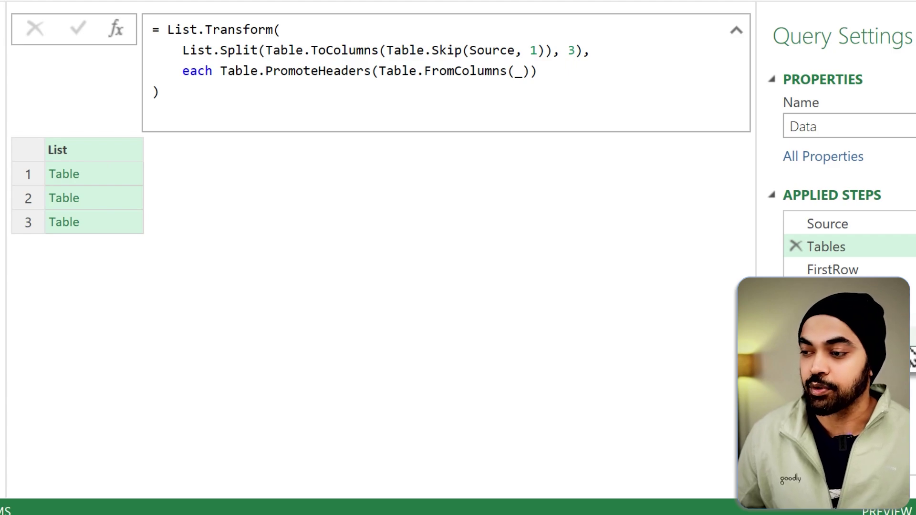
left_click(840, 338)
left_click(574, 30)
type("{0")
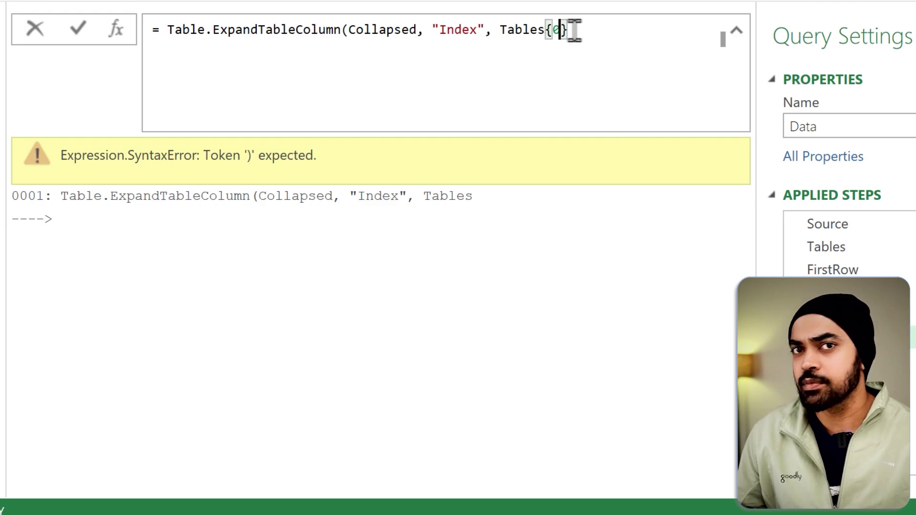
Step: Wrap Tables{0} in Table.ColumnNames, close the Table.ExpandTableColumn parentheses, and apply the formula
left_click(499, 30)
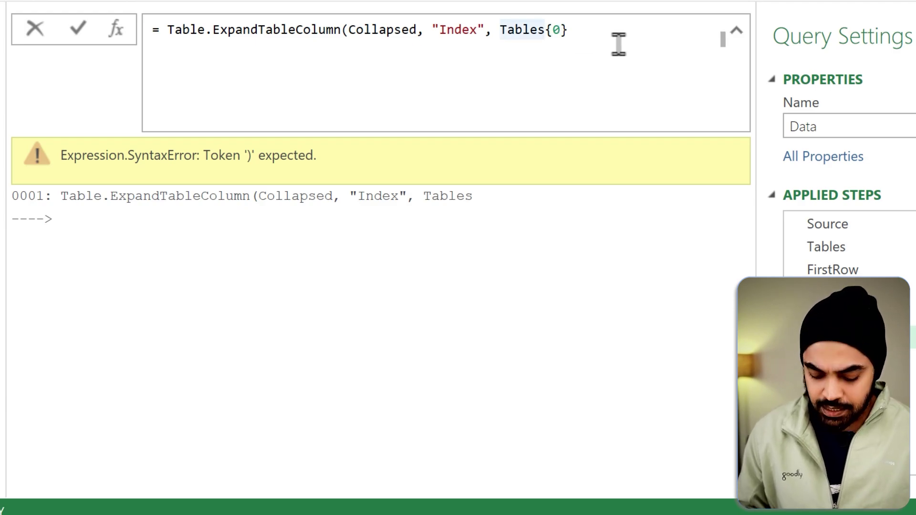
type("Table.ColumnName")
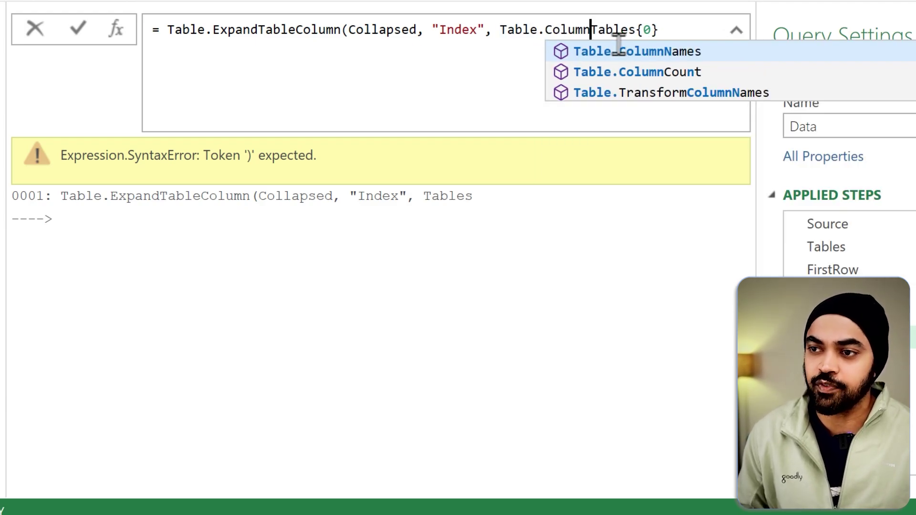
type("s(")
key("Right")
key("Right")
key("Right")
key("Right")
key("Right")
key("Right")
key("Right")
key("Right")
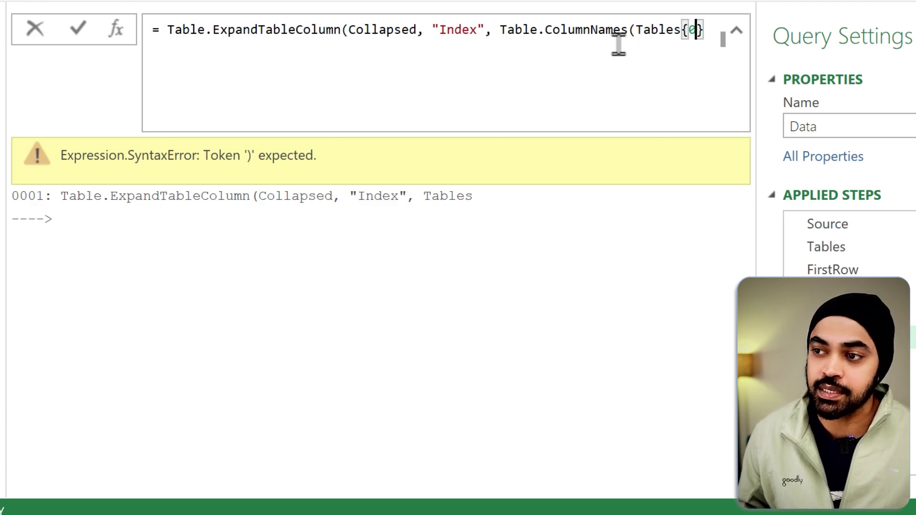
key("Right")
type("))")
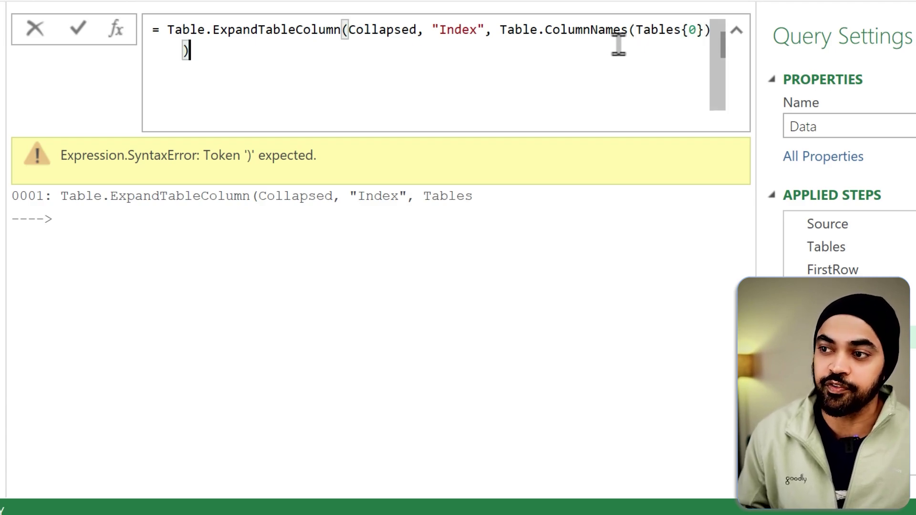
key("Return")
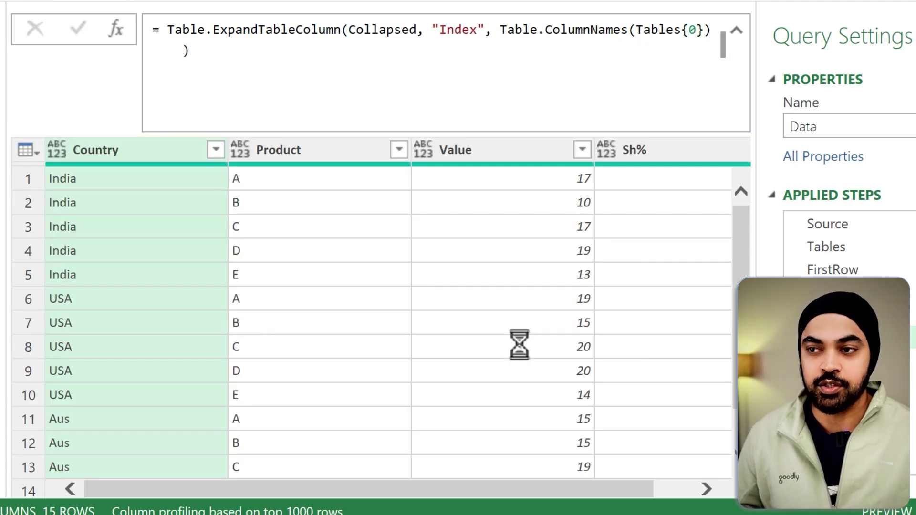